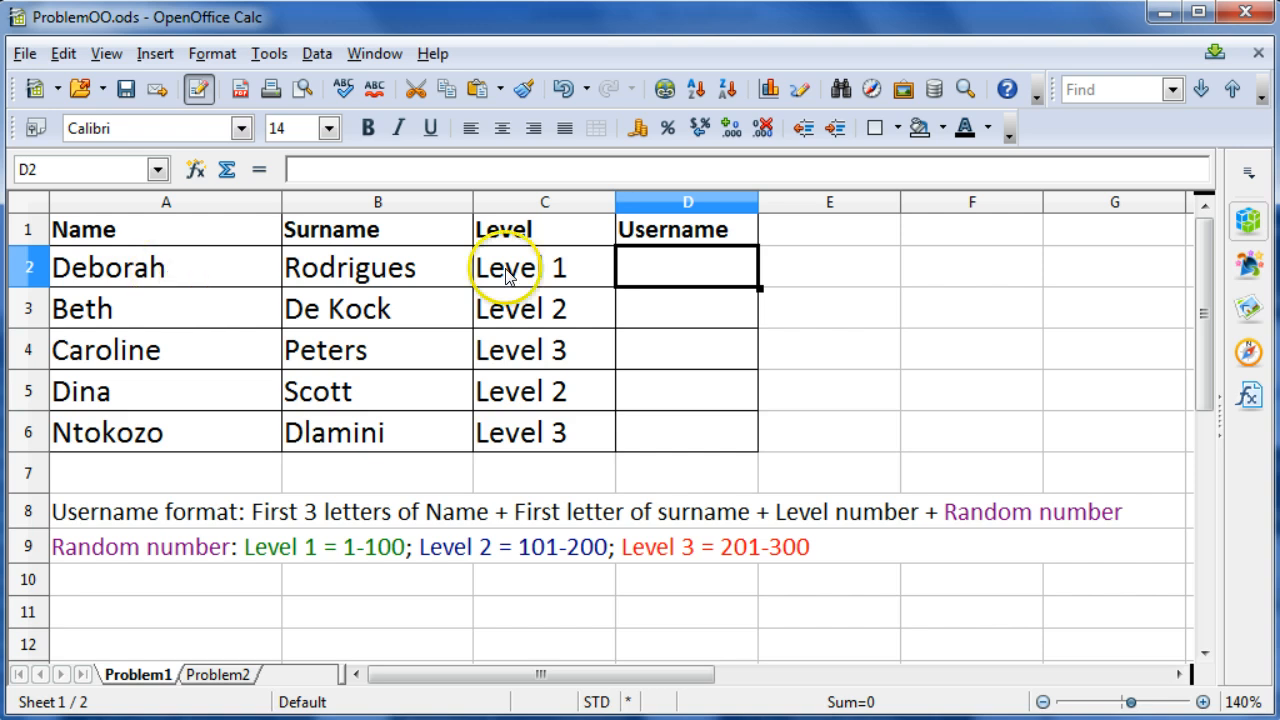
{"action": "type", "text": "Deb"}
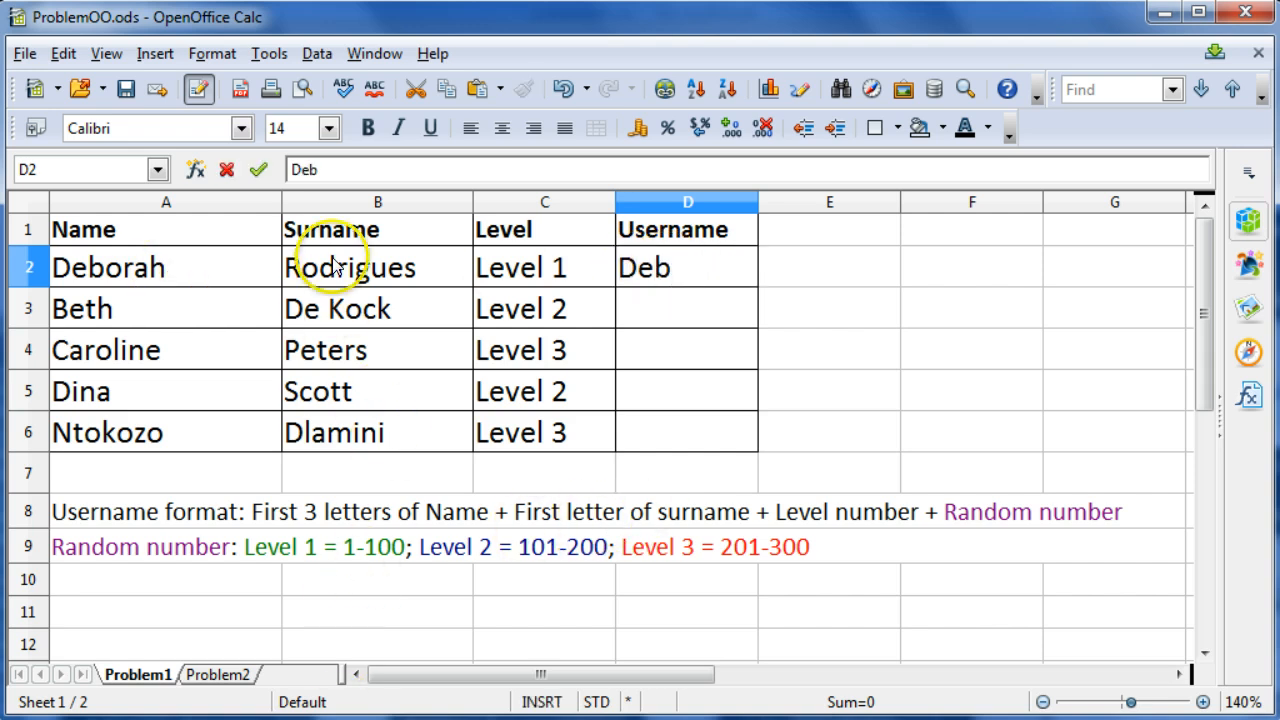
{"action": "type", "text": "R"}
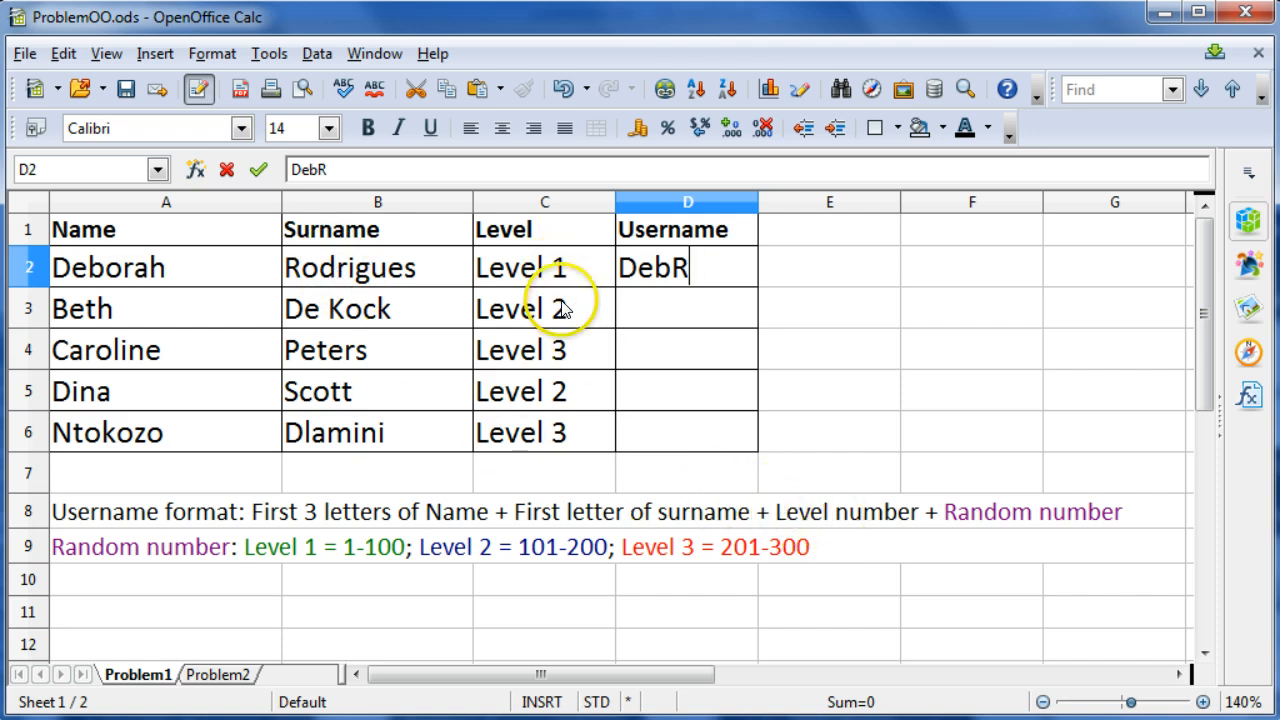
{"action": "type", "text": "1"}
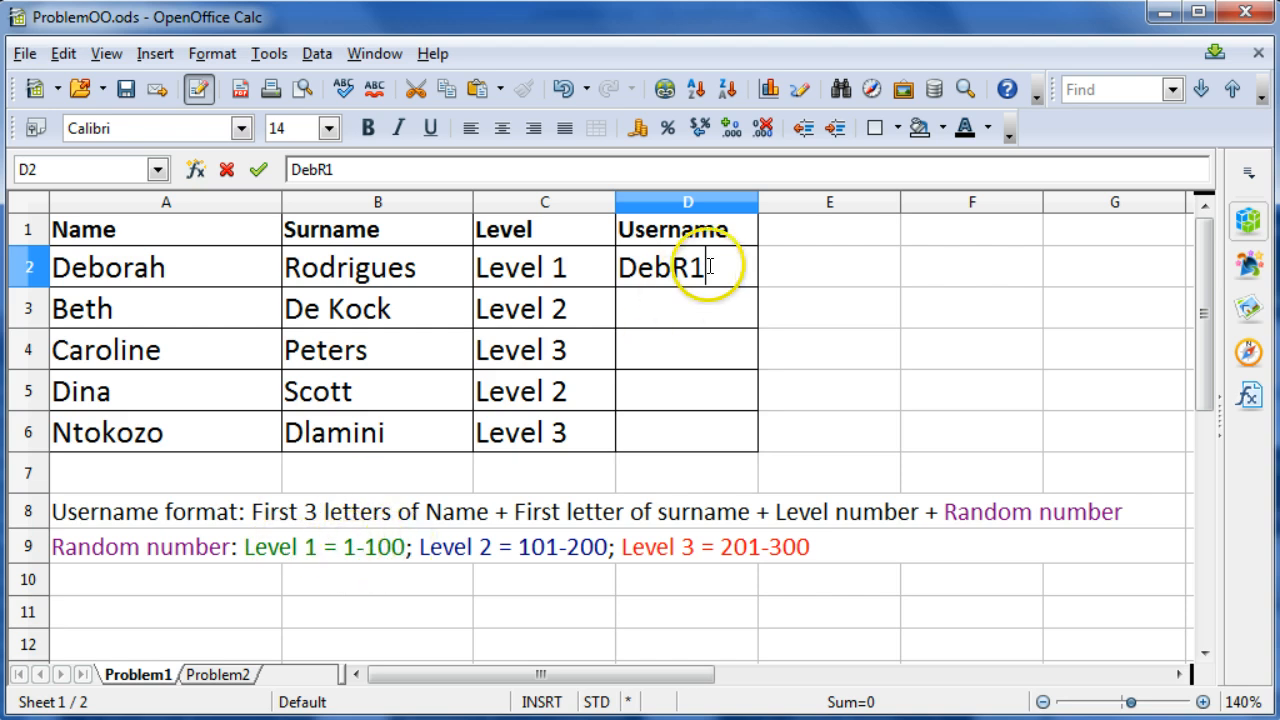
{"action": "type", "text": "99"}
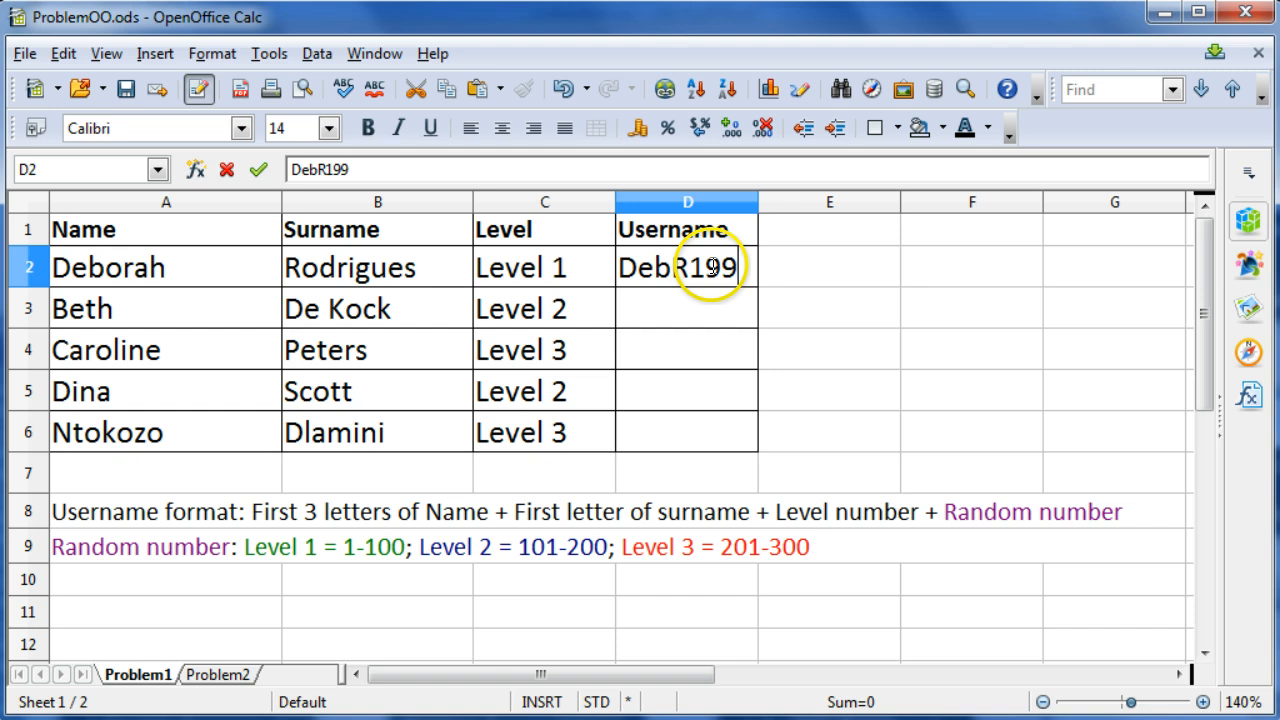
{"action": "left_click_drag", "start_coordinate": [738, 267], "coordinate": [622, 263]}
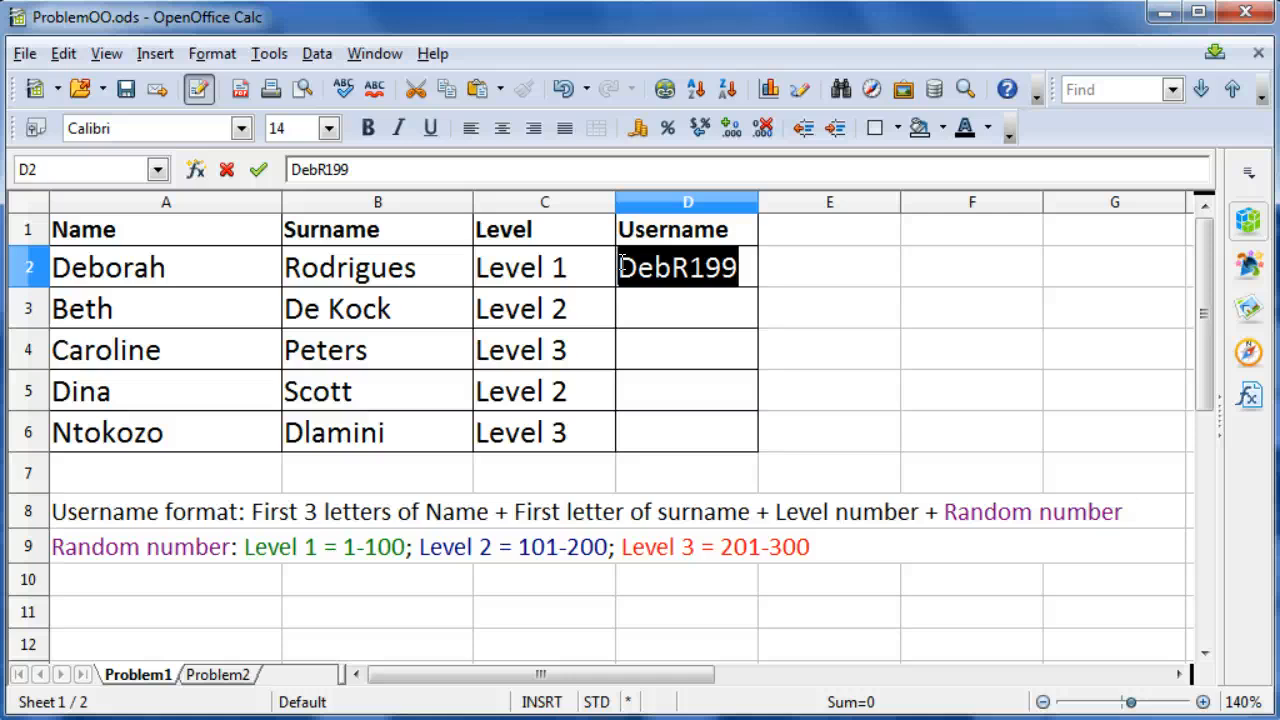
{"action": "key", "text": "BackSpace"}
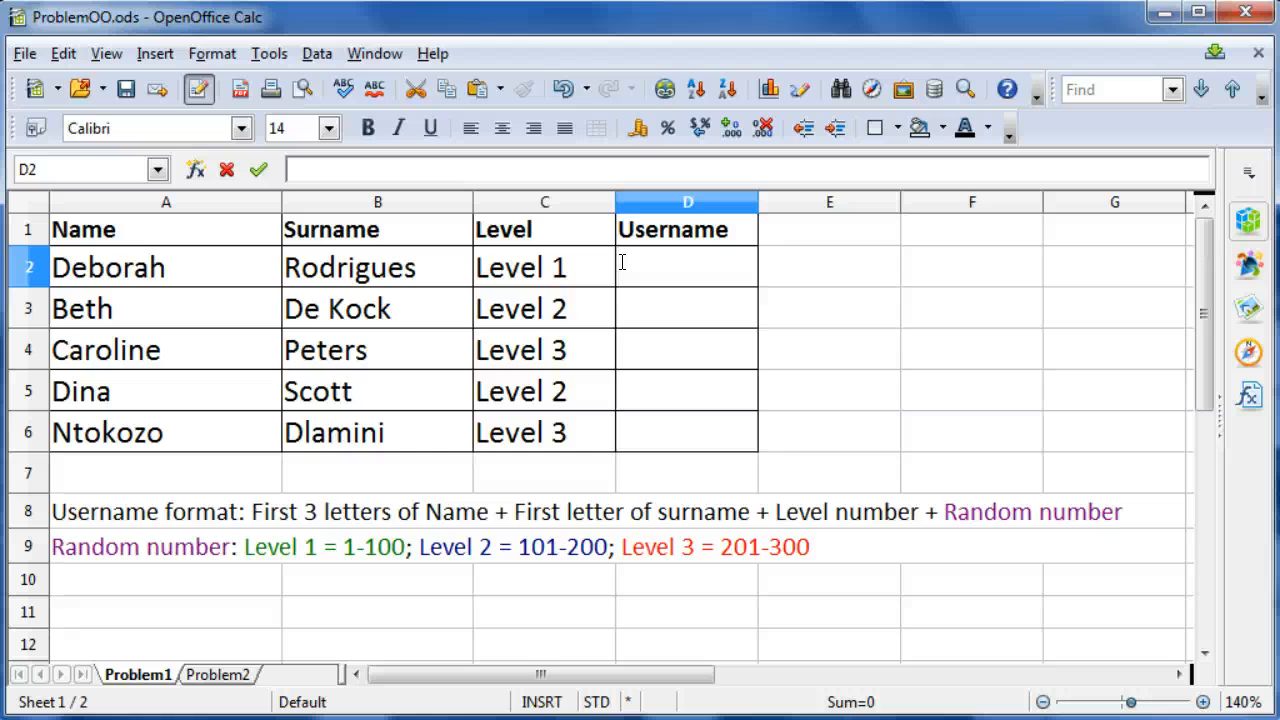
Enter a CONCATENATE formula in D2 that takes the first 3 letters of the name: =CONCATENATE(LEFT(A2;3)).
{"action": "type", "text": "=c"}
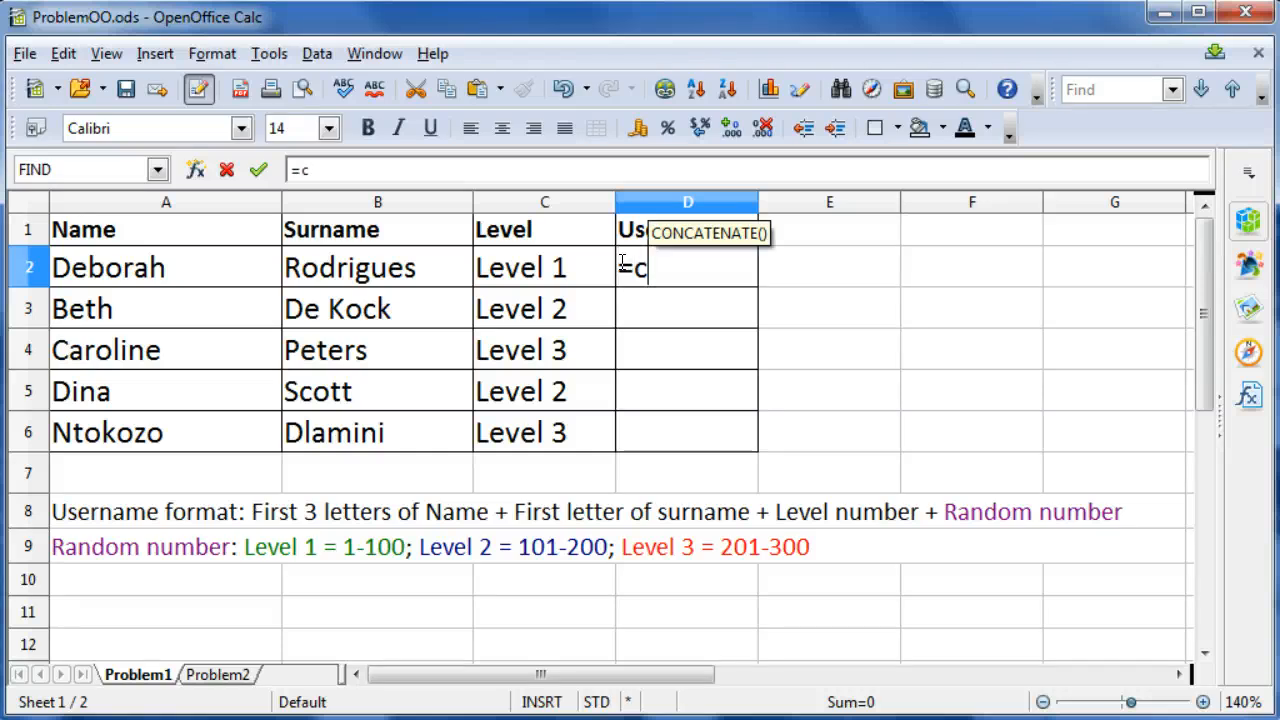
{"action": "type", "text": "oncatenate"}
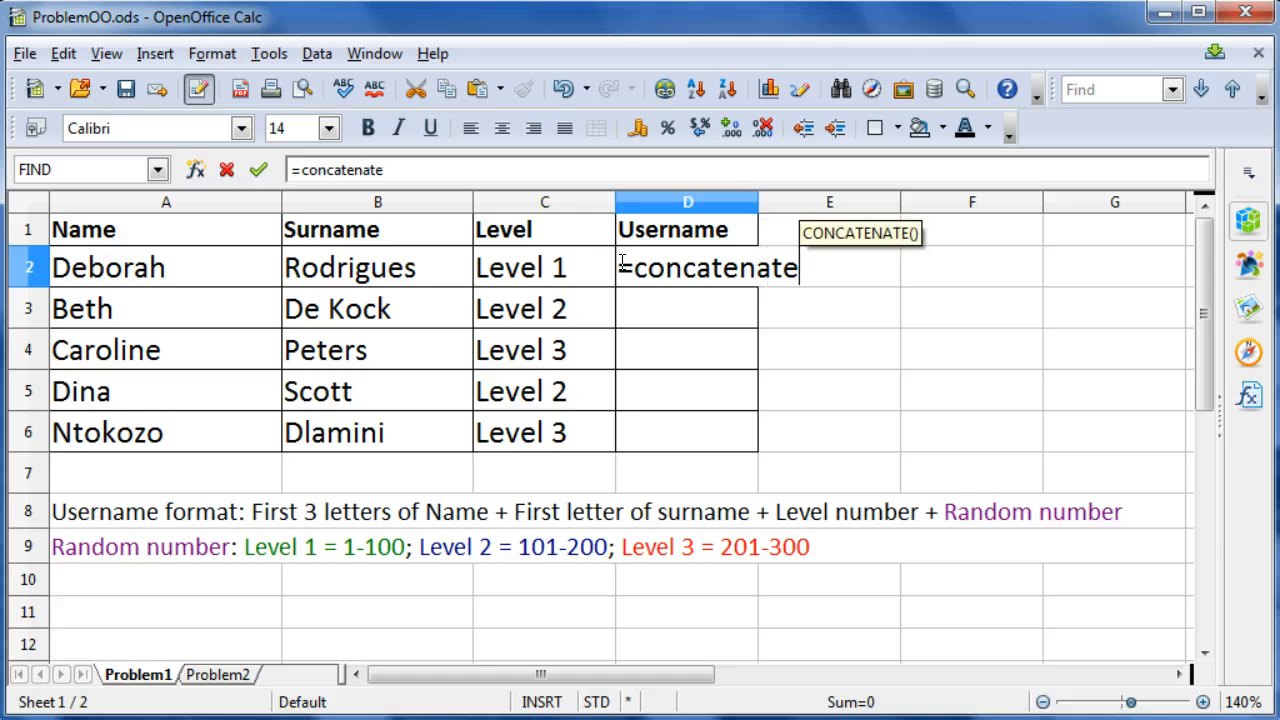
{"action": "type", "text": "("}
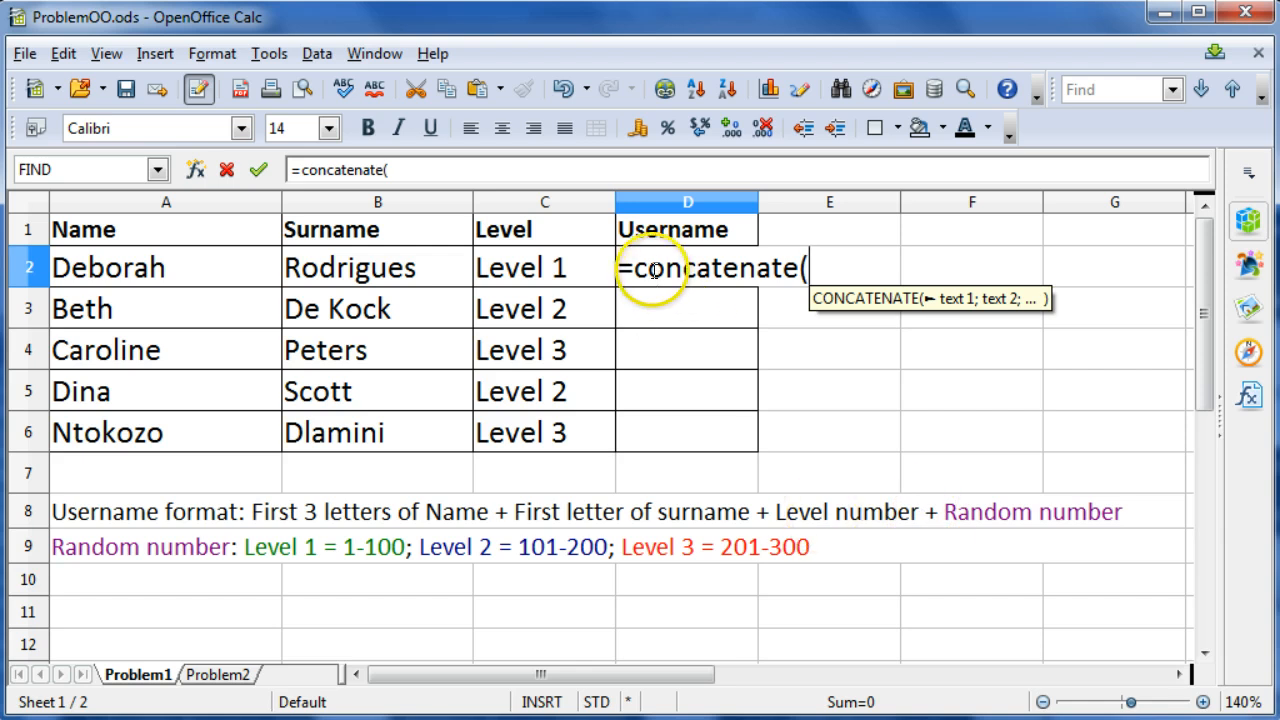
{"action": "left_click_drag", "start_coordinate": [636, 268], "coordinate": [822, 264]}
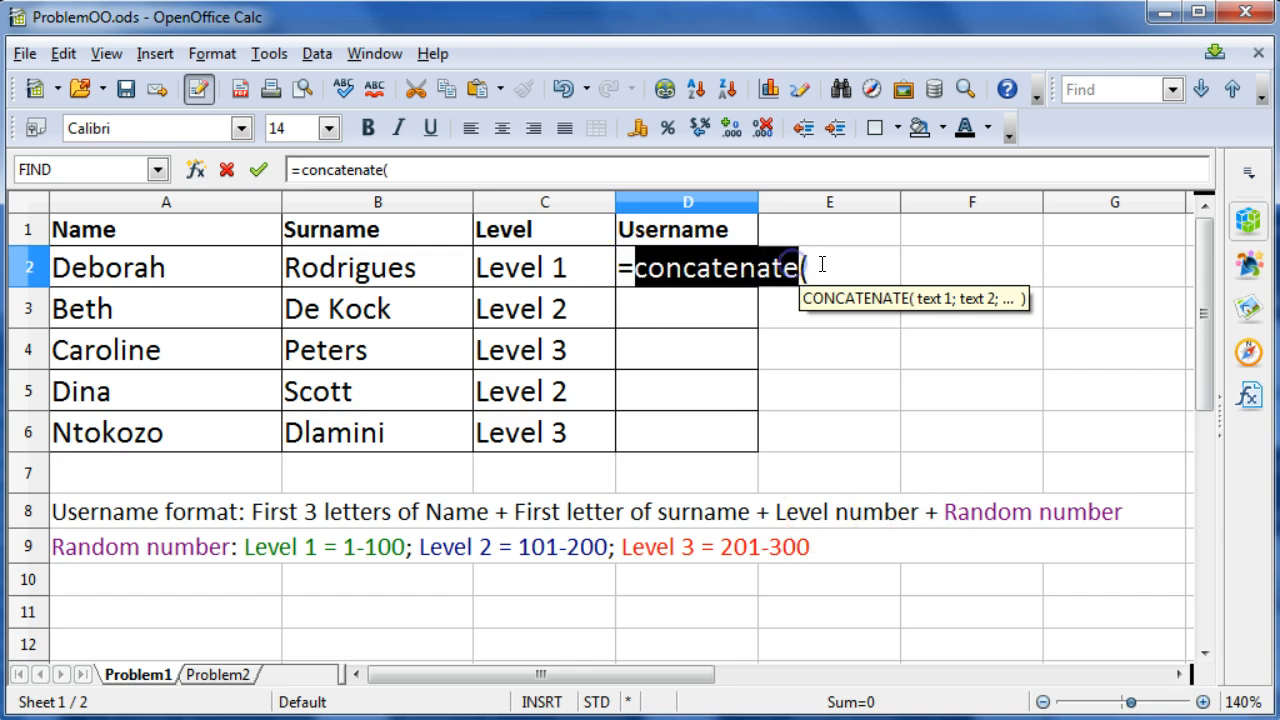
{"action": "left_click", "coordinate": [812, 264]}
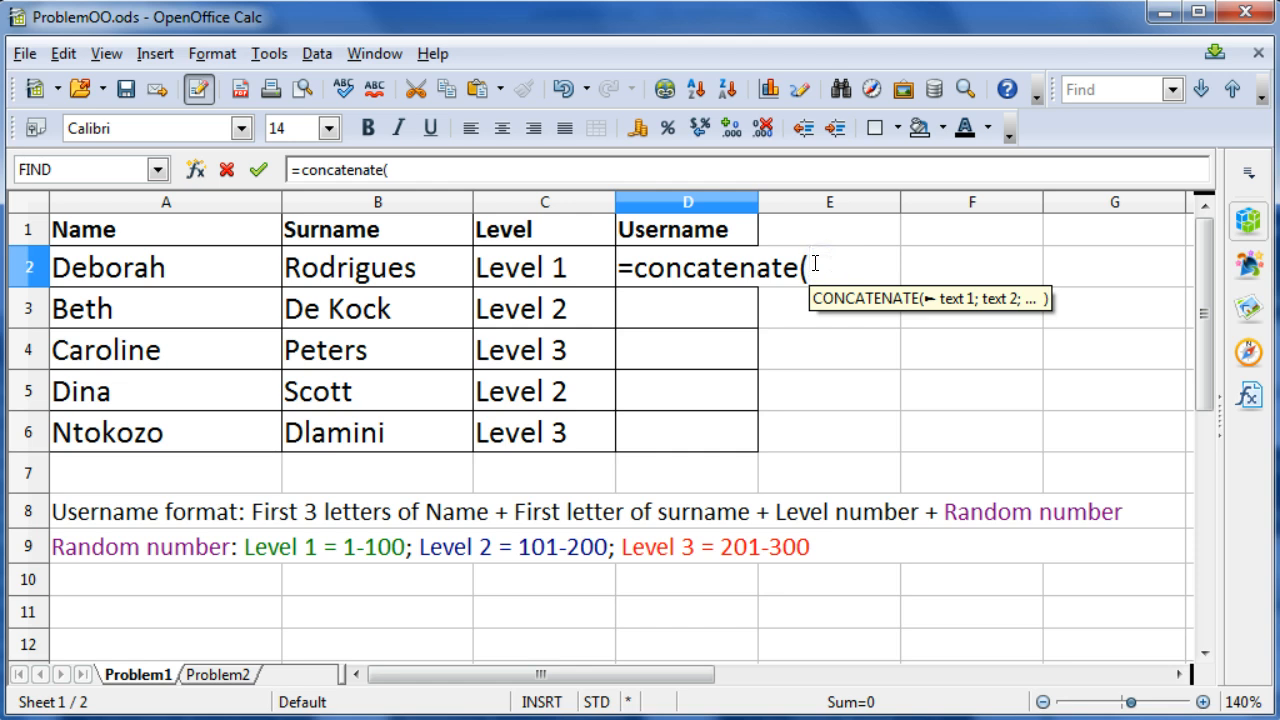
{"action": "type", "text": "le"}
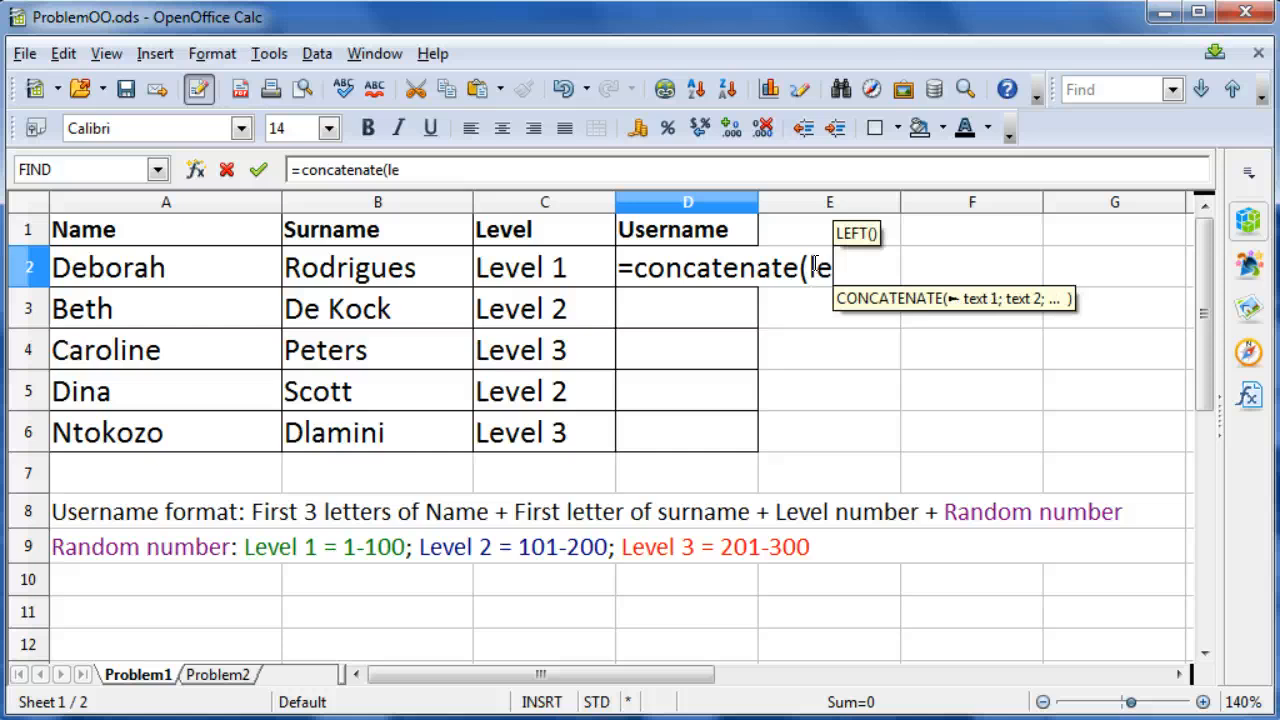
{"action": "type", "text": "ft("}
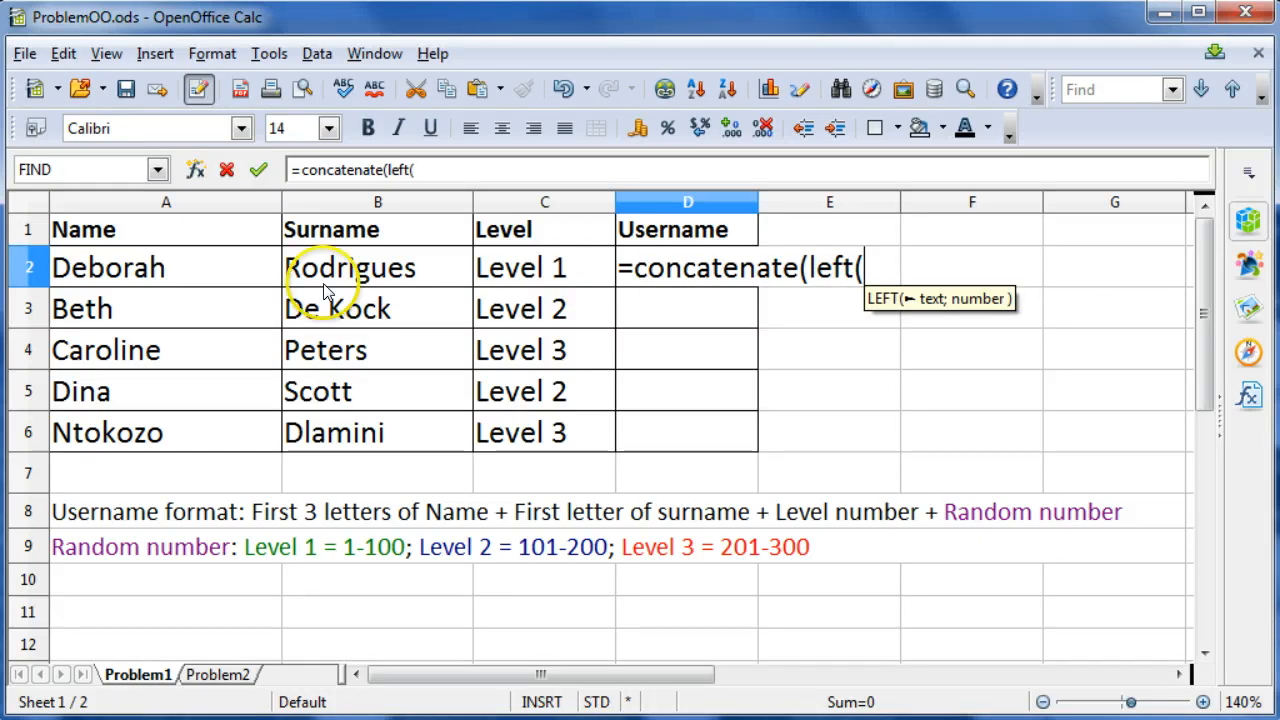
{"action": "left_click", "coordinate": [96, 268]}
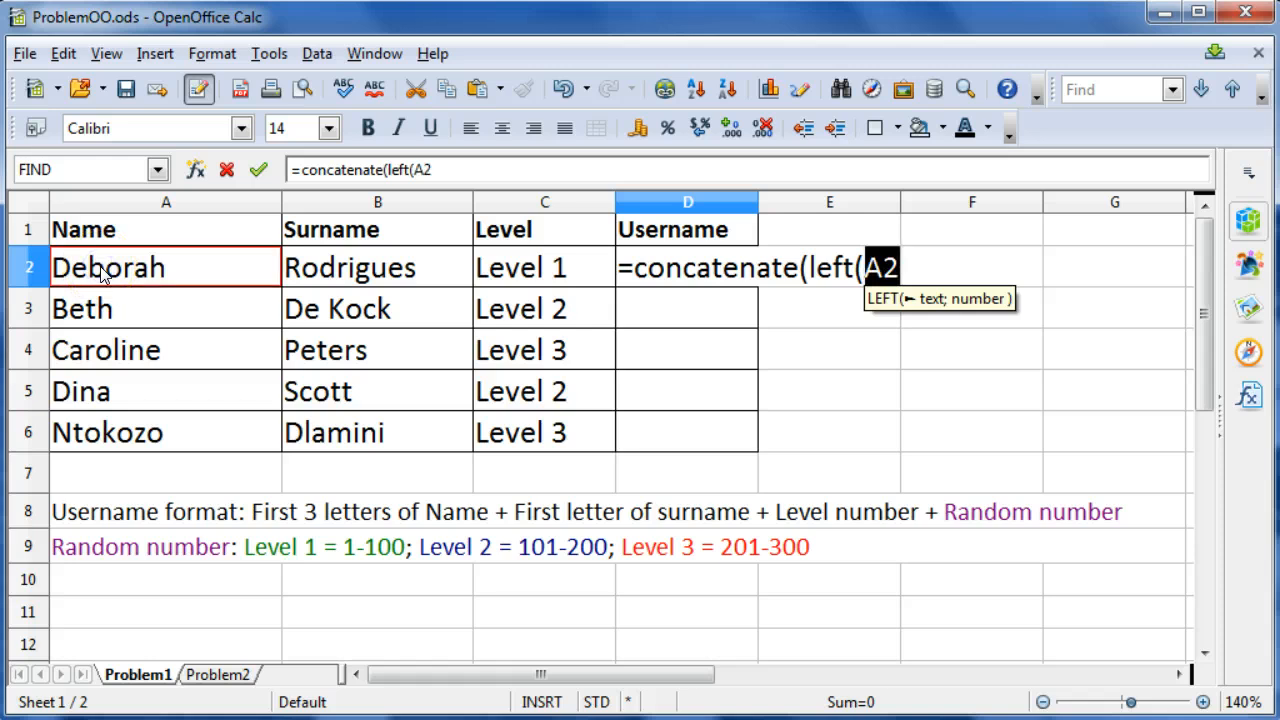
{"action": "type", "text": ";"}
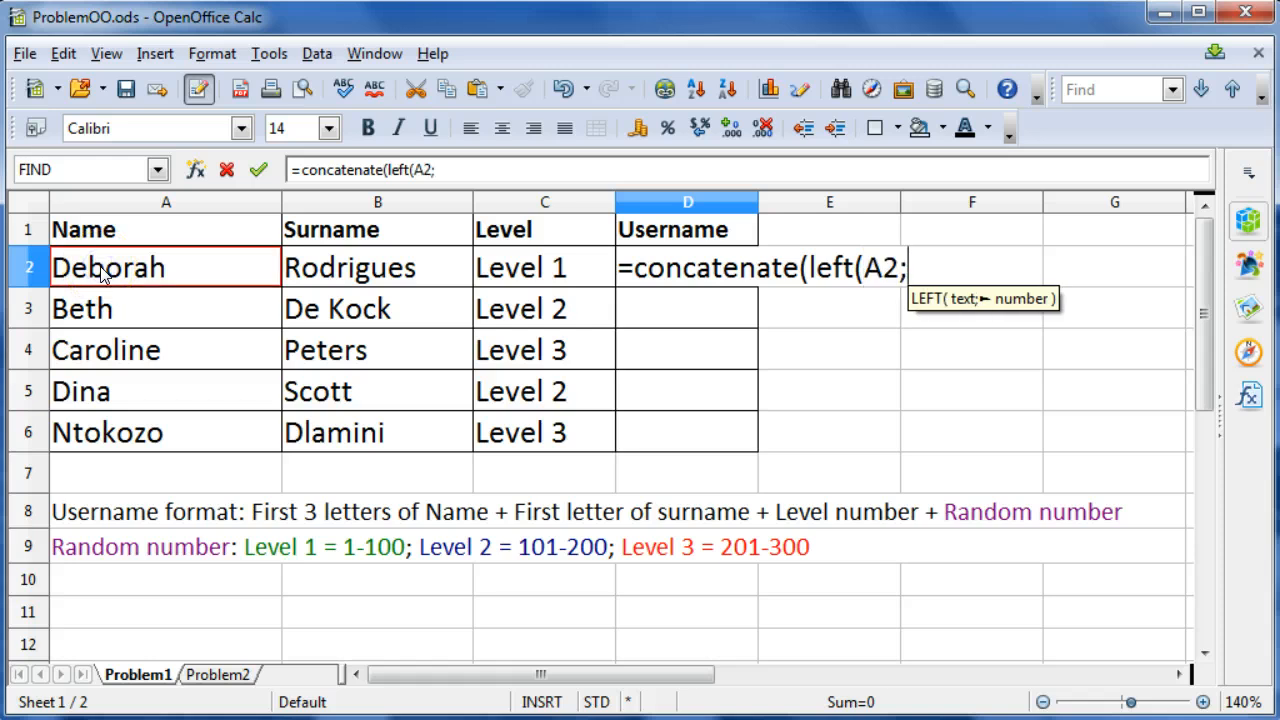
{"action": "type", "text": "3"}
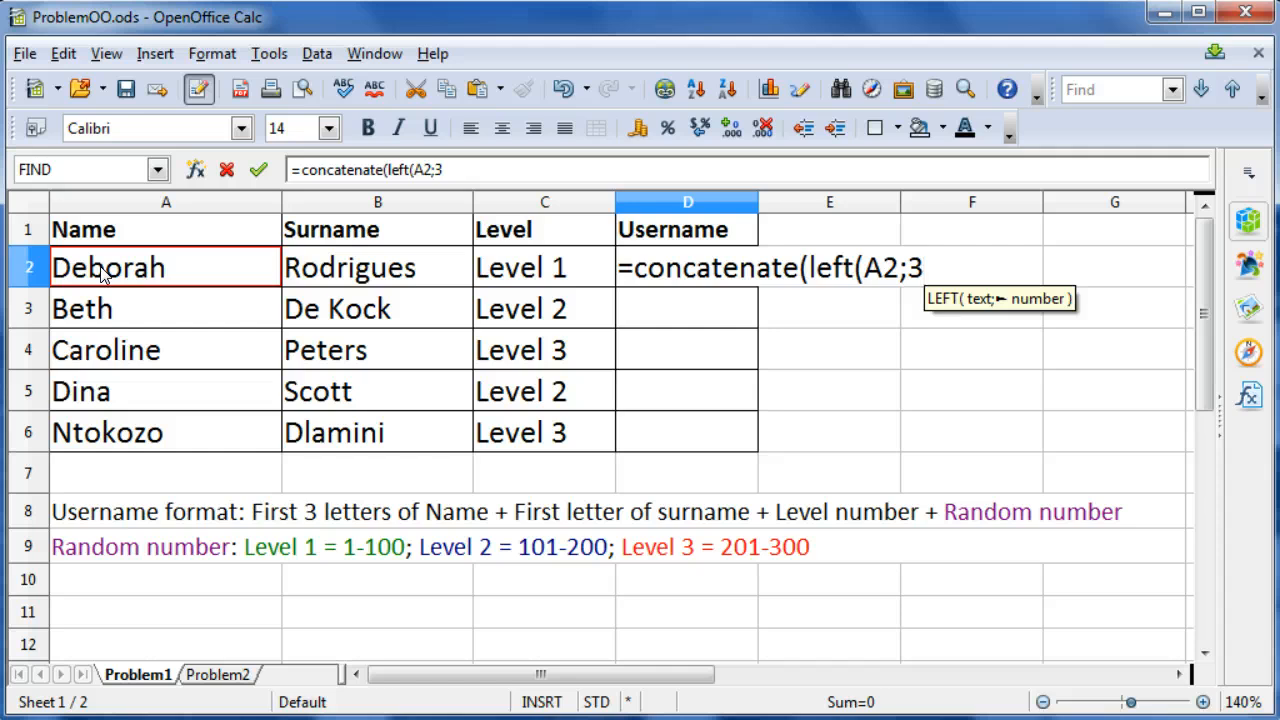
{"action": "type", "text": ")"}
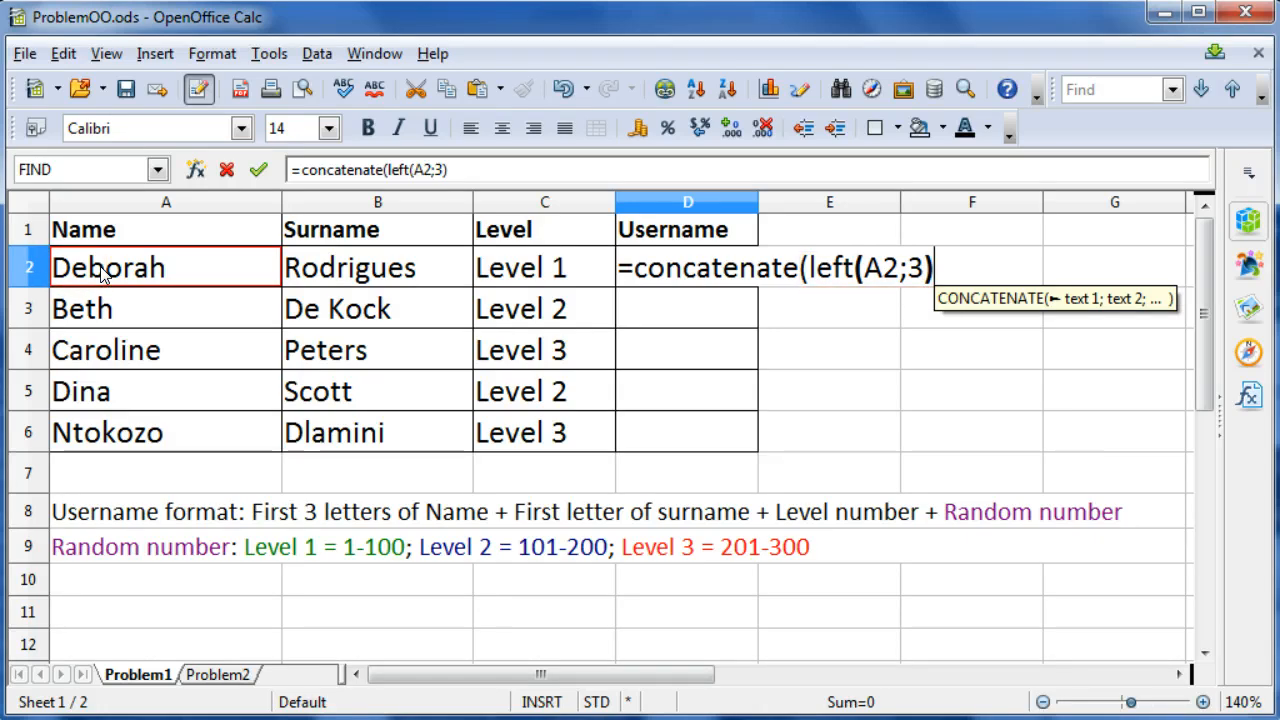
{"action": "type", "text": ")"}
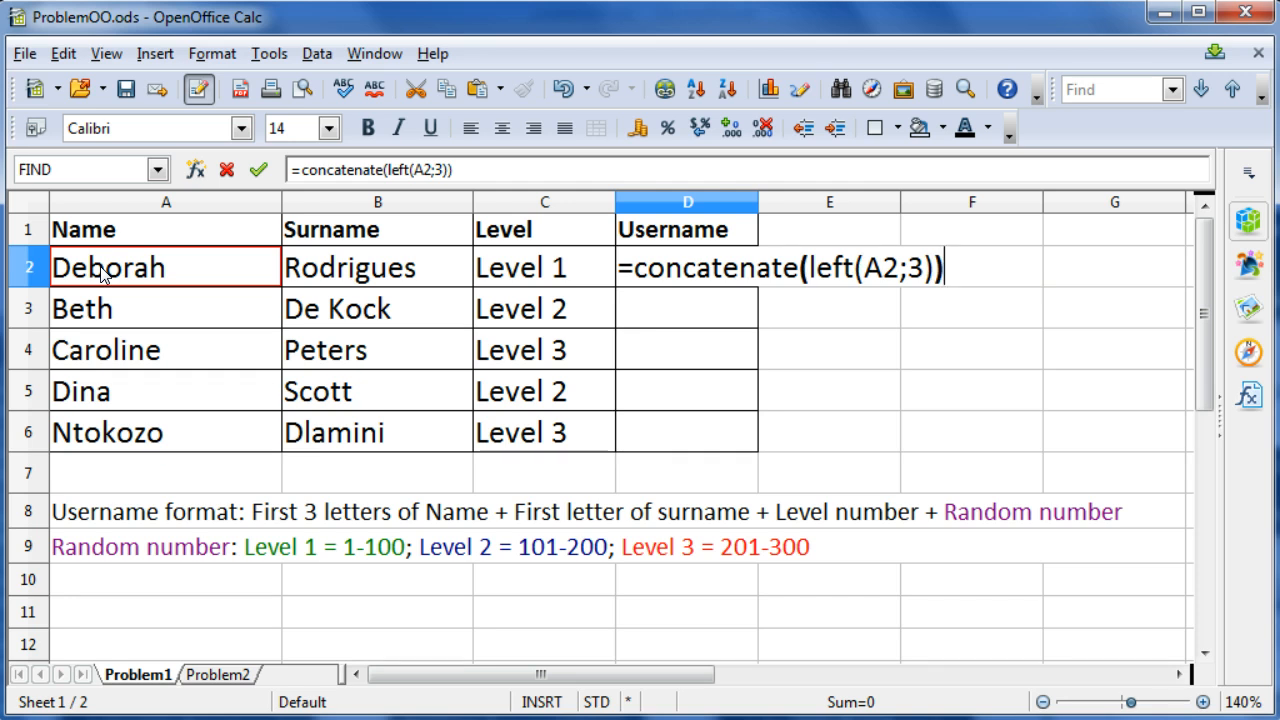
{"action": "key", "text": "Return"}
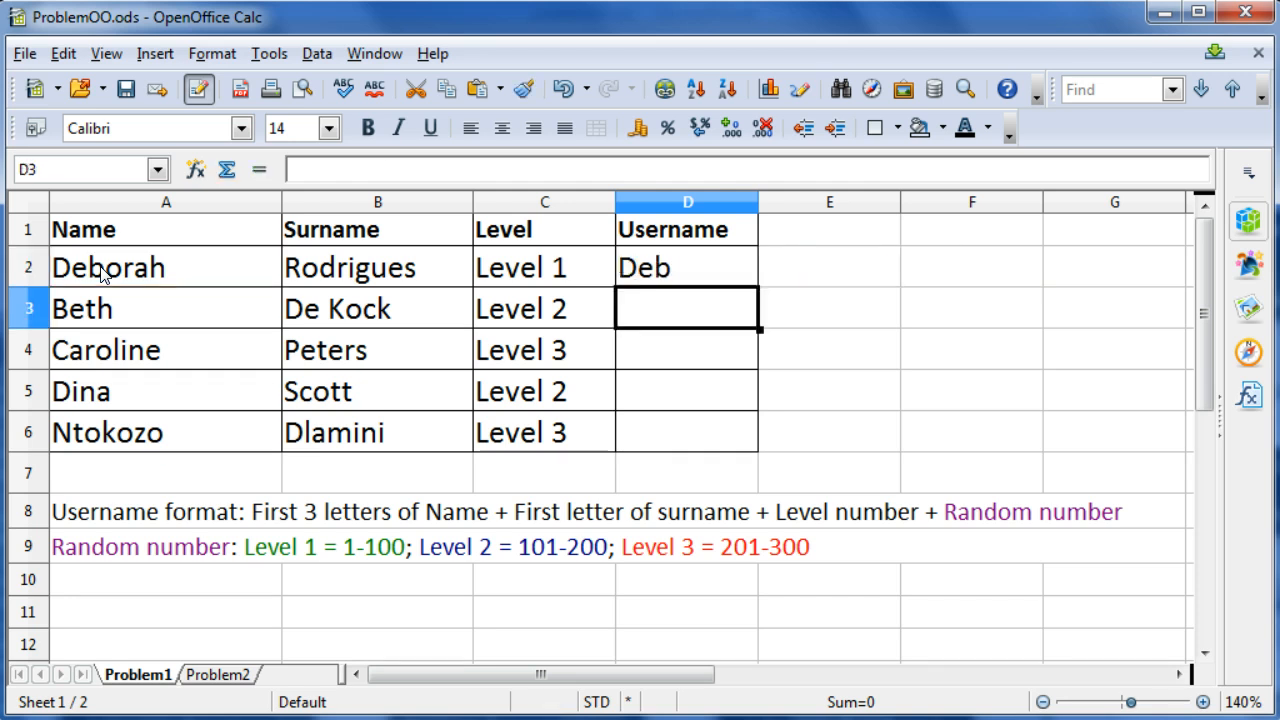
Extend the D2 formula with the first letter of the surname by adding LEFT(B2;1) as the second CONCATENATE argument.
{"action": "double_click", "coordinate": [662, 272]}
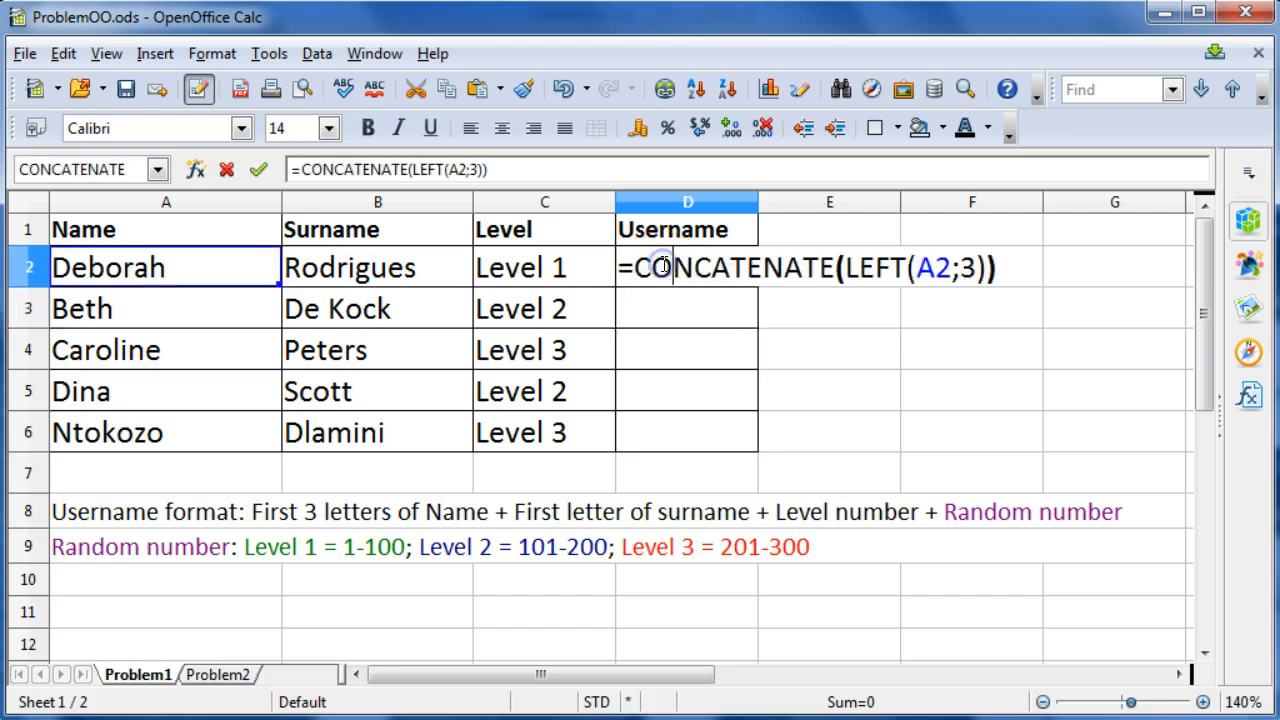
{"action": "left_click", "coordinate": [985, 270]}
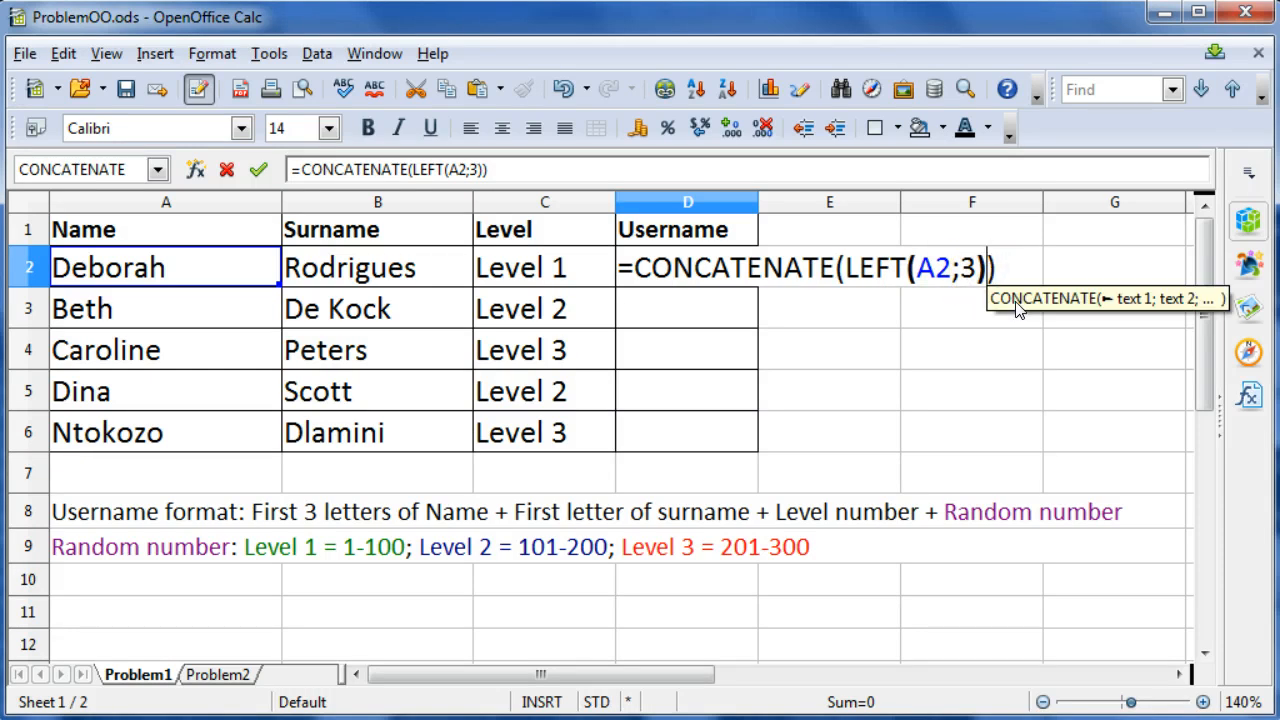
{"action": "type", "text": ";"}
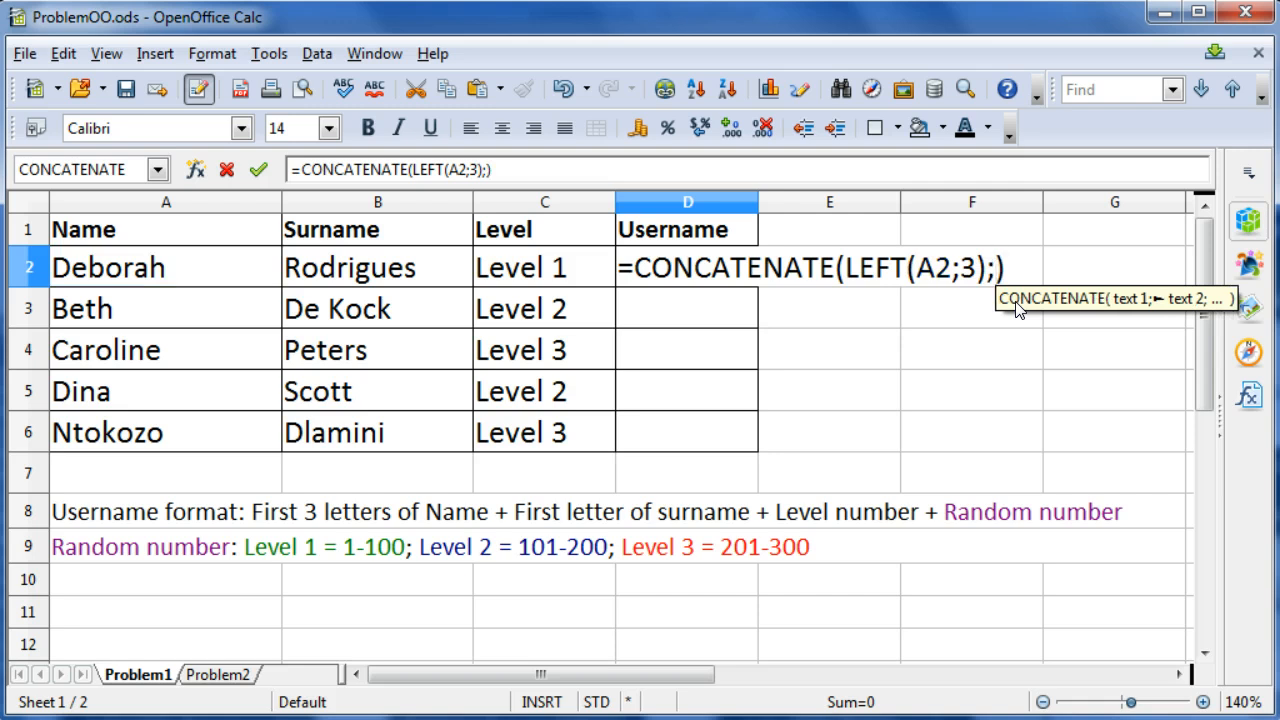
{"action": "type", "text": "left("}
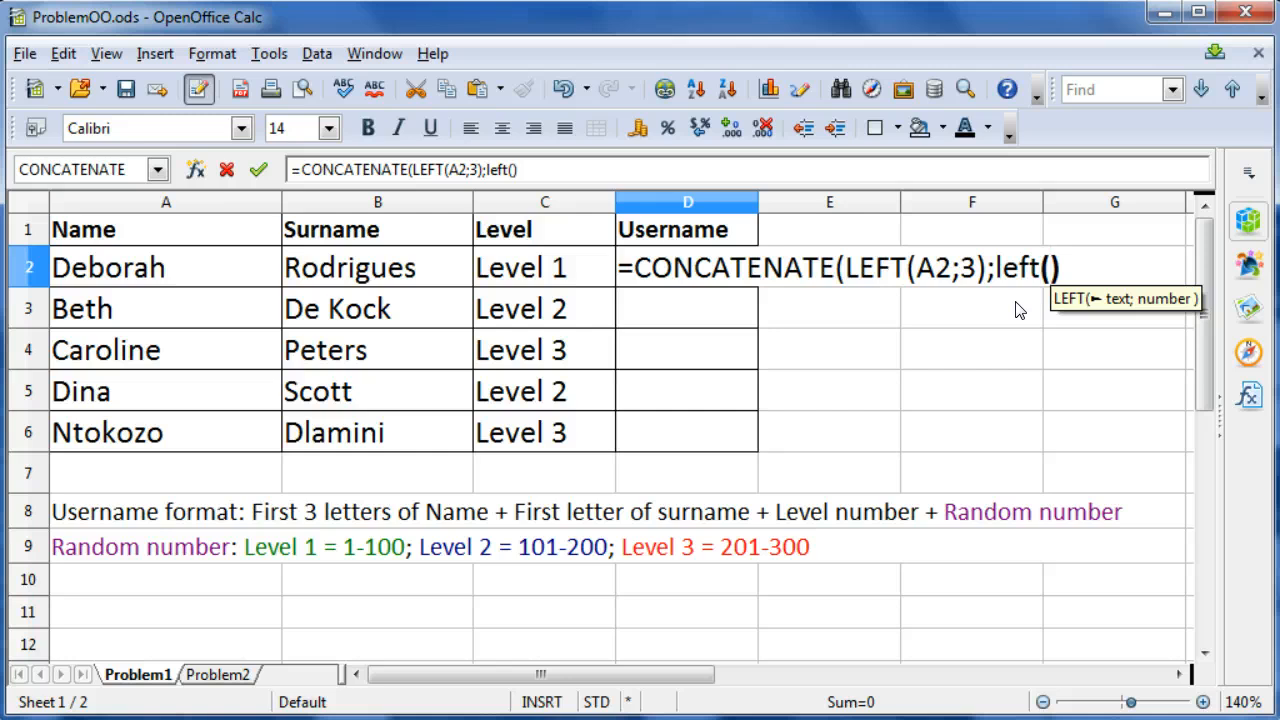
{"action": "left_click", "coordinate": [325, 270]}
{"action": "type", "text": ";"}
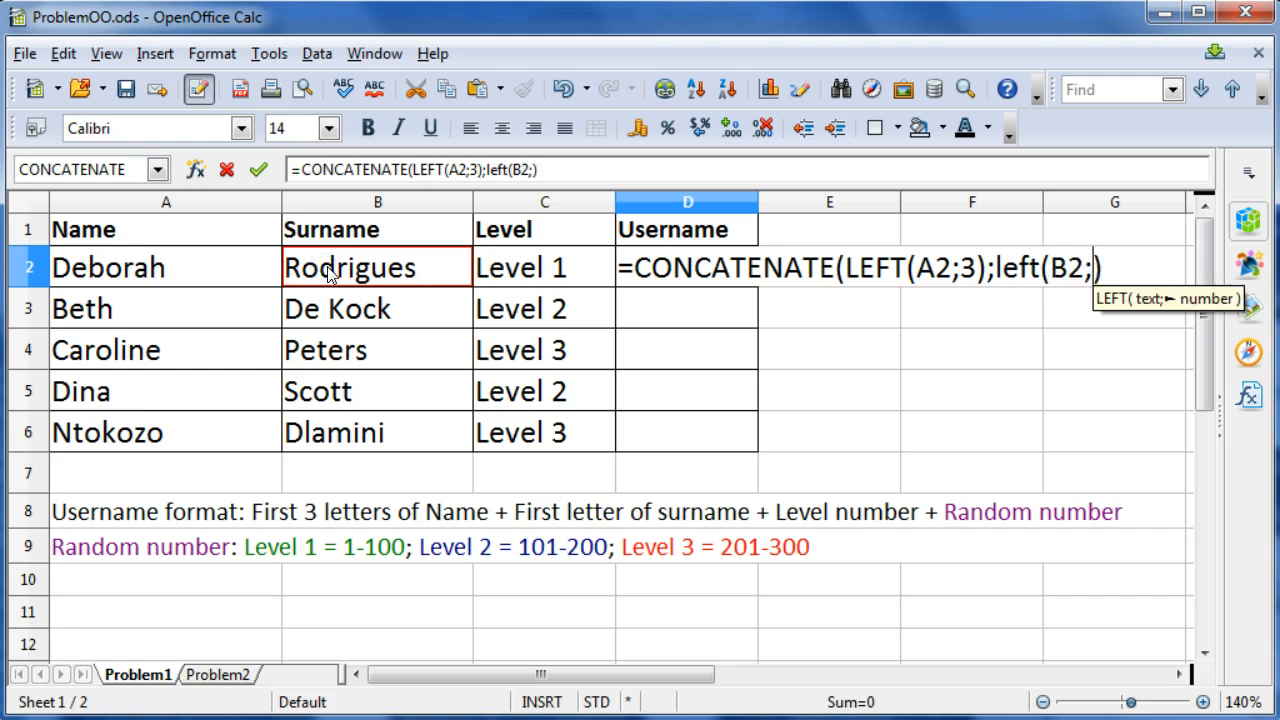
{"action": "type", "text": "1)"}
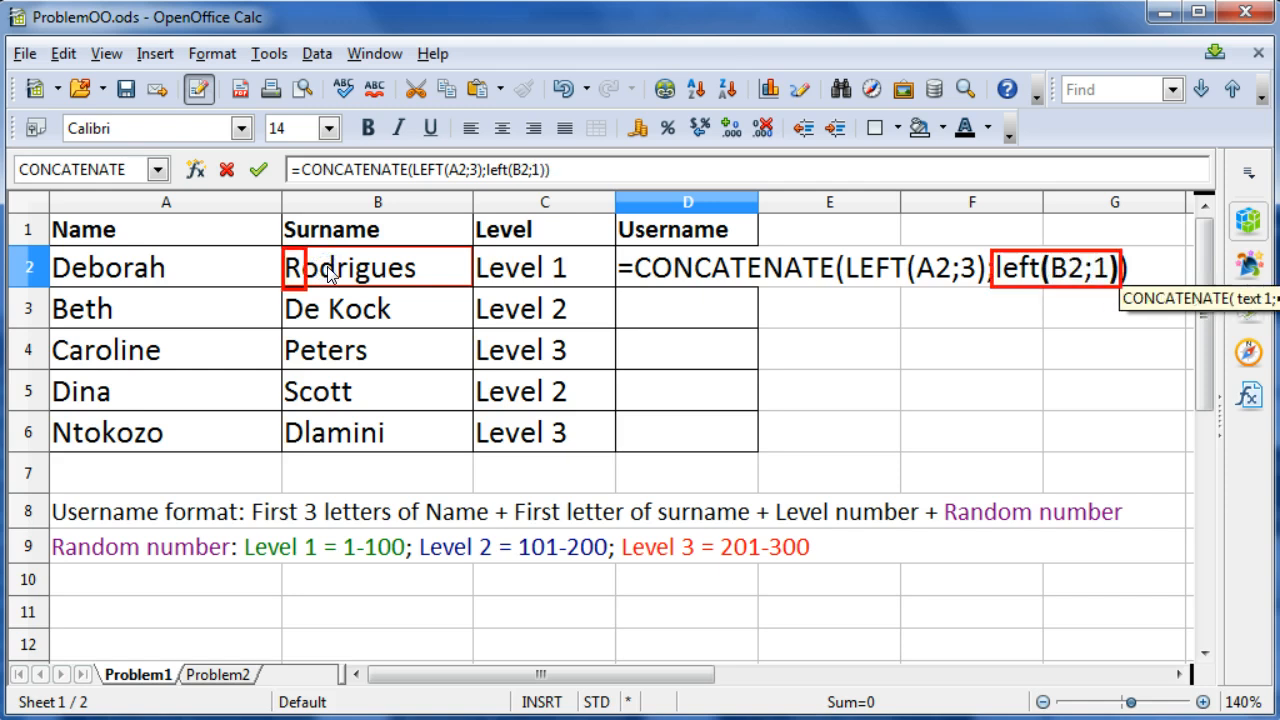
{"action": "key", "text": "Return"}
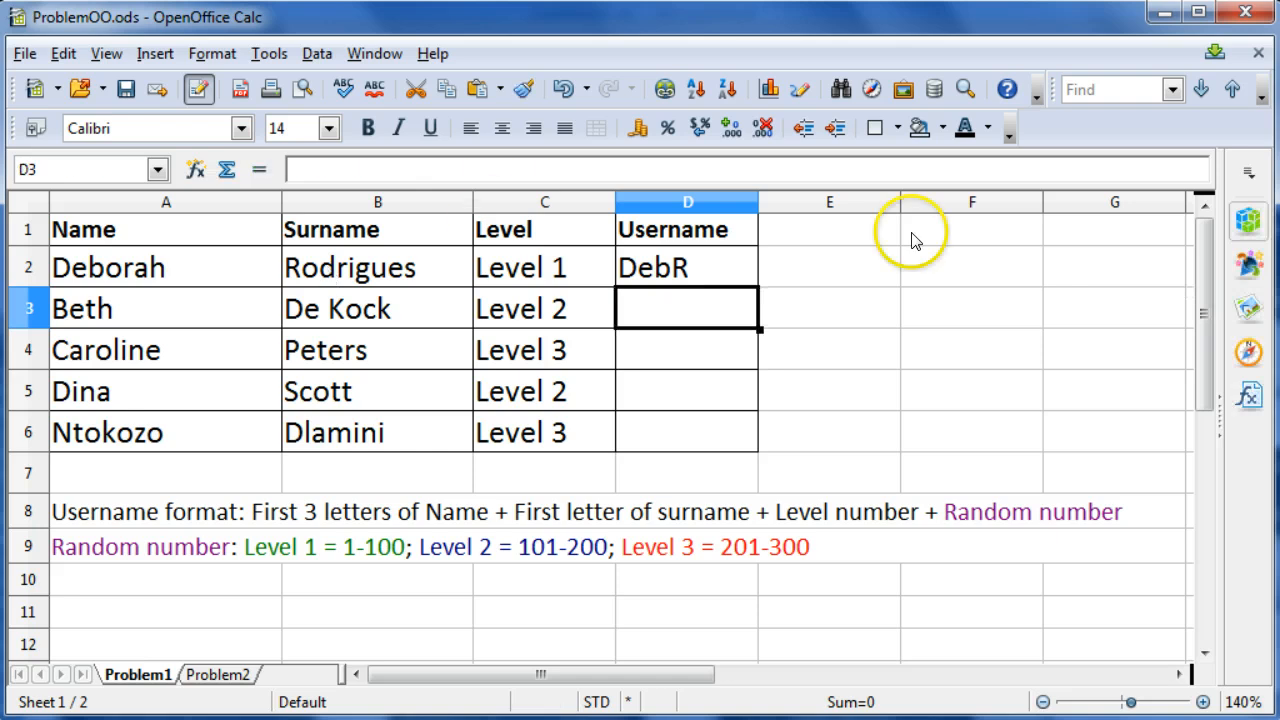
Add RIGHT(C2;1) as the third CONCATENATE argument in D2 to append the level number.
{"action": "left_click", "coordinate": [680, 276]}
{"action": "double_click", "coordinate": [680, 276]}
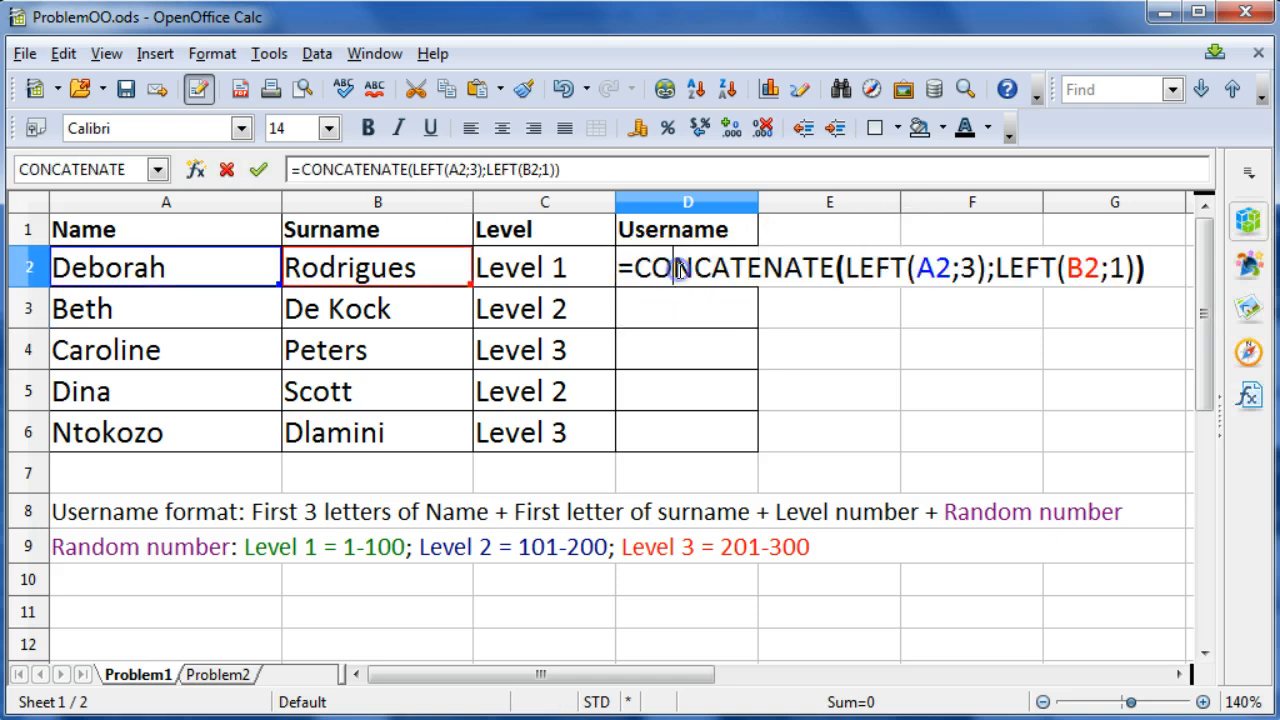
{"action": "left_click", "coordinate": [1136, 272]}
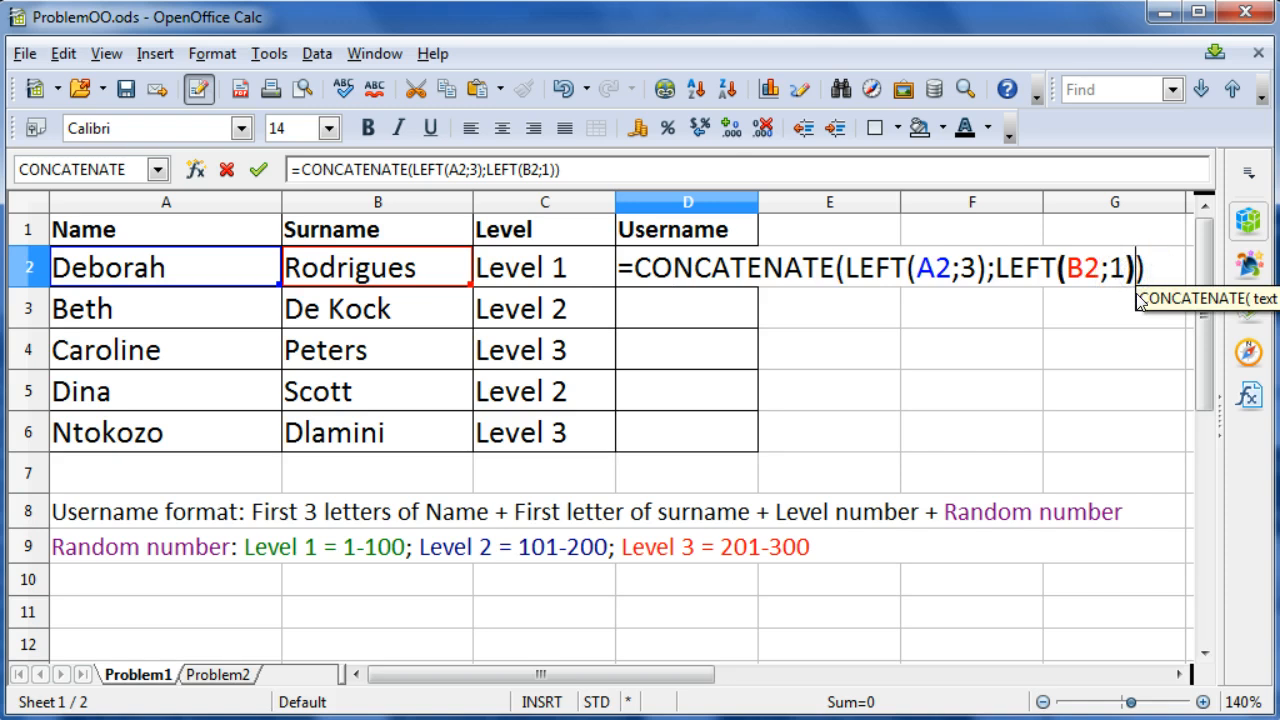
{"action": "type", "text": ";"}
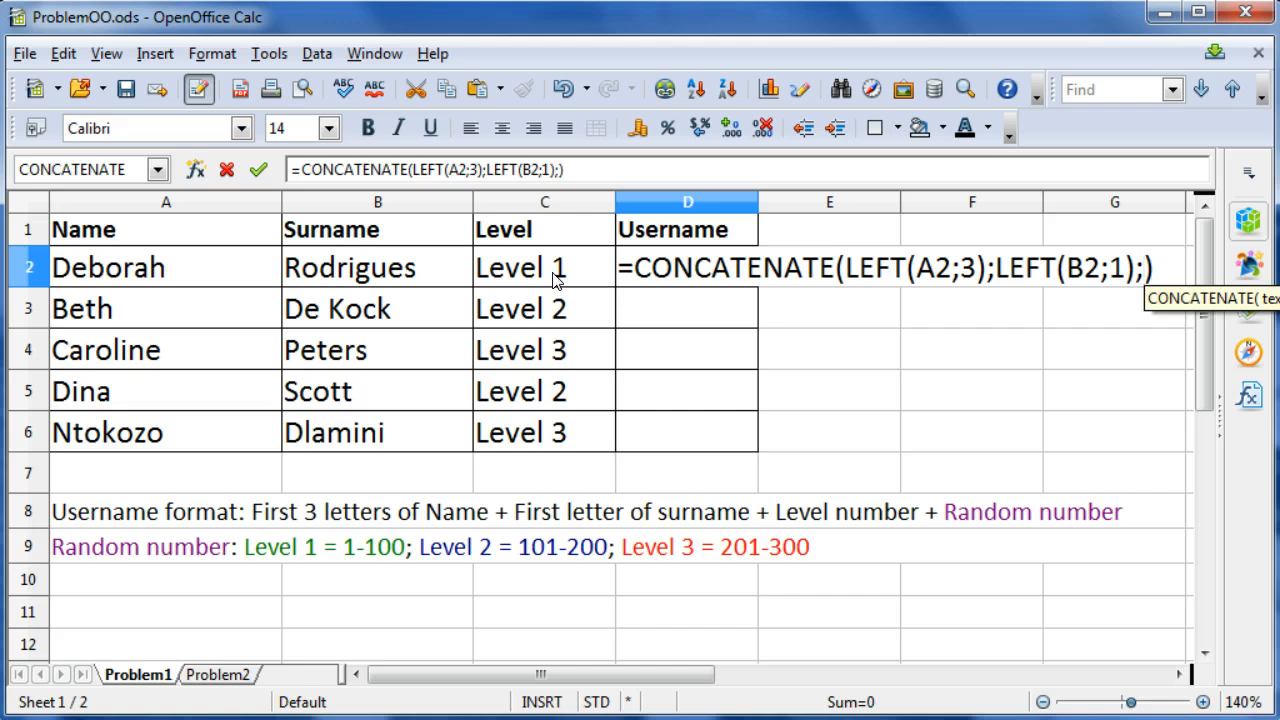
{"action": "type", "text": "right"}
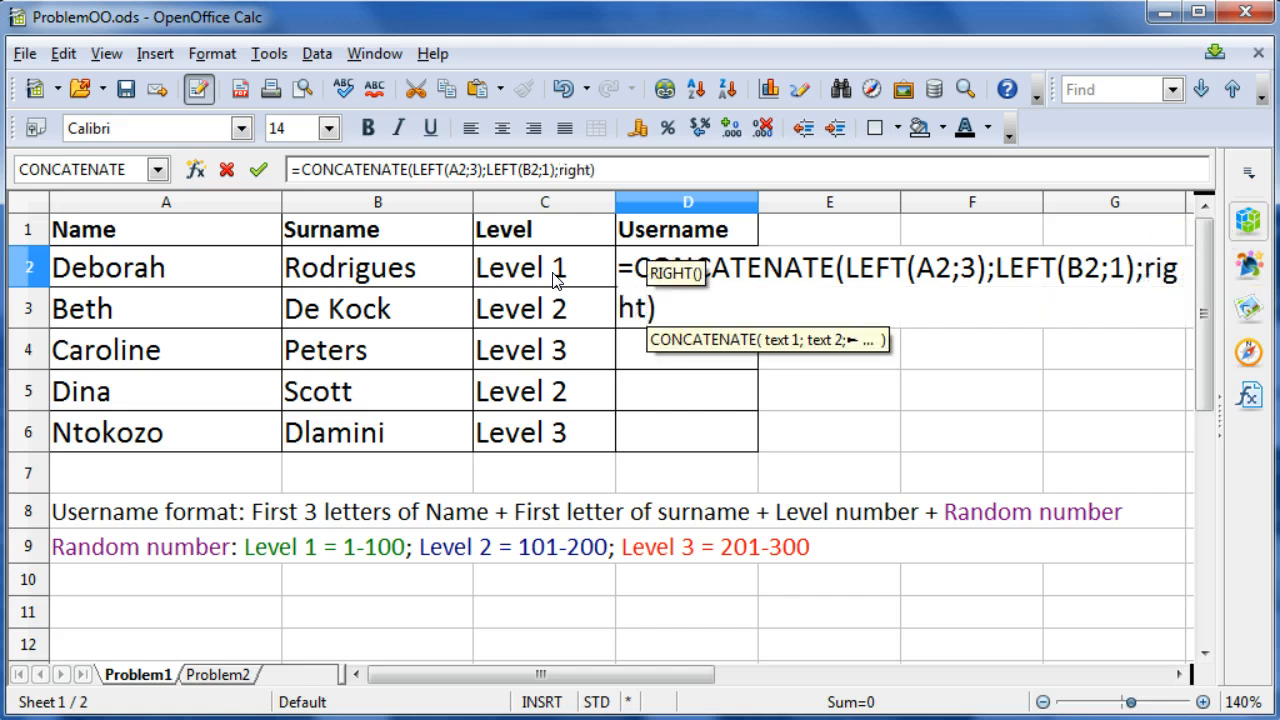
{"action": "type", "text": "("}
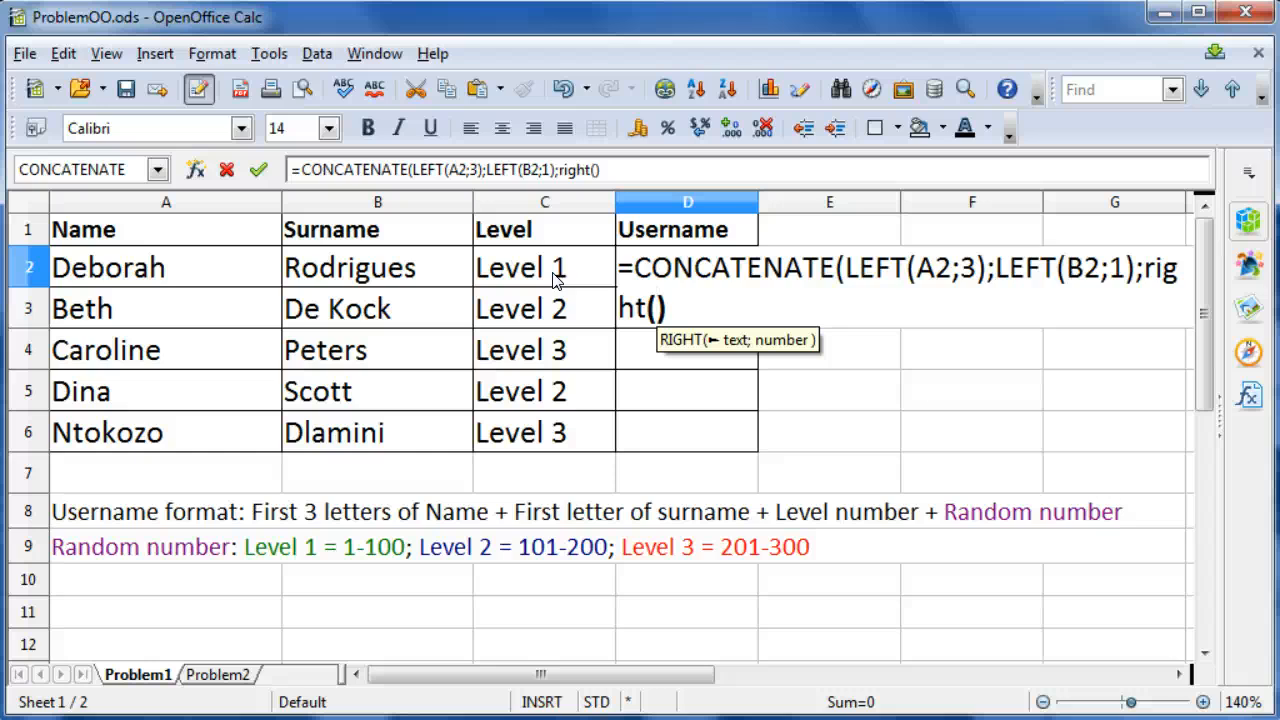
{"action": "left_click", "coordinate": [556, 279]}
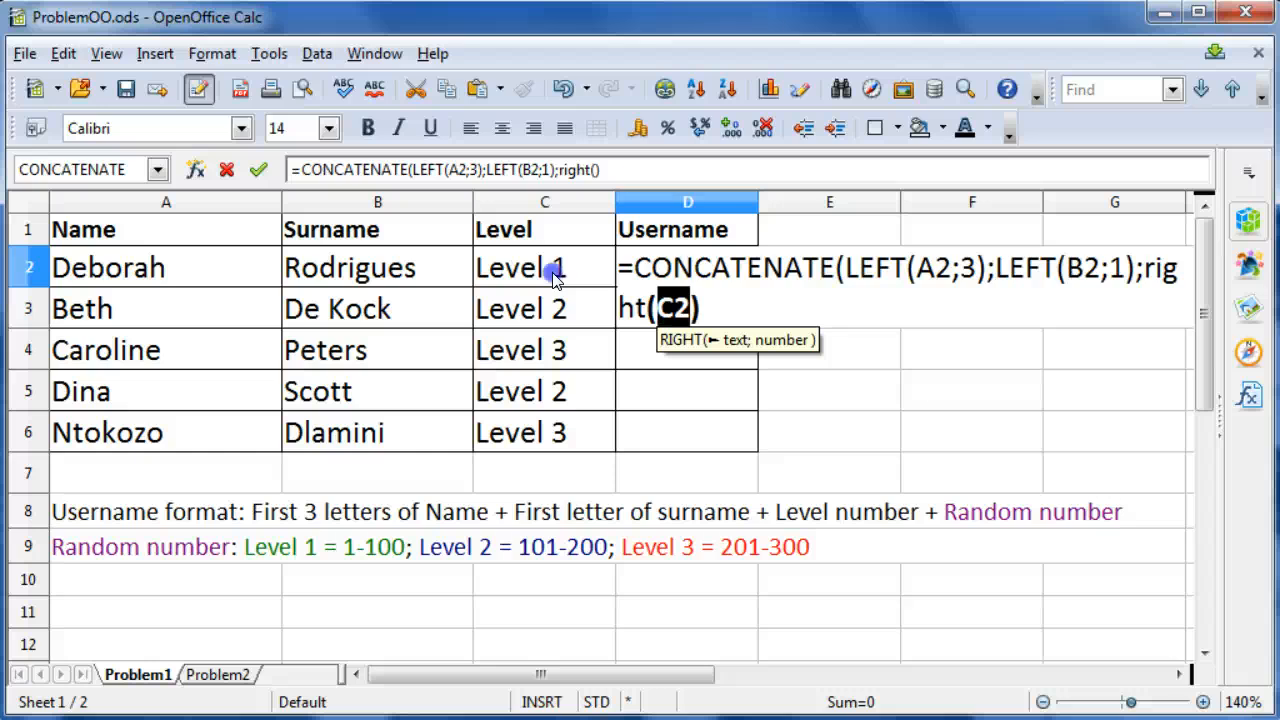
{"action": "type", "text": ";"}
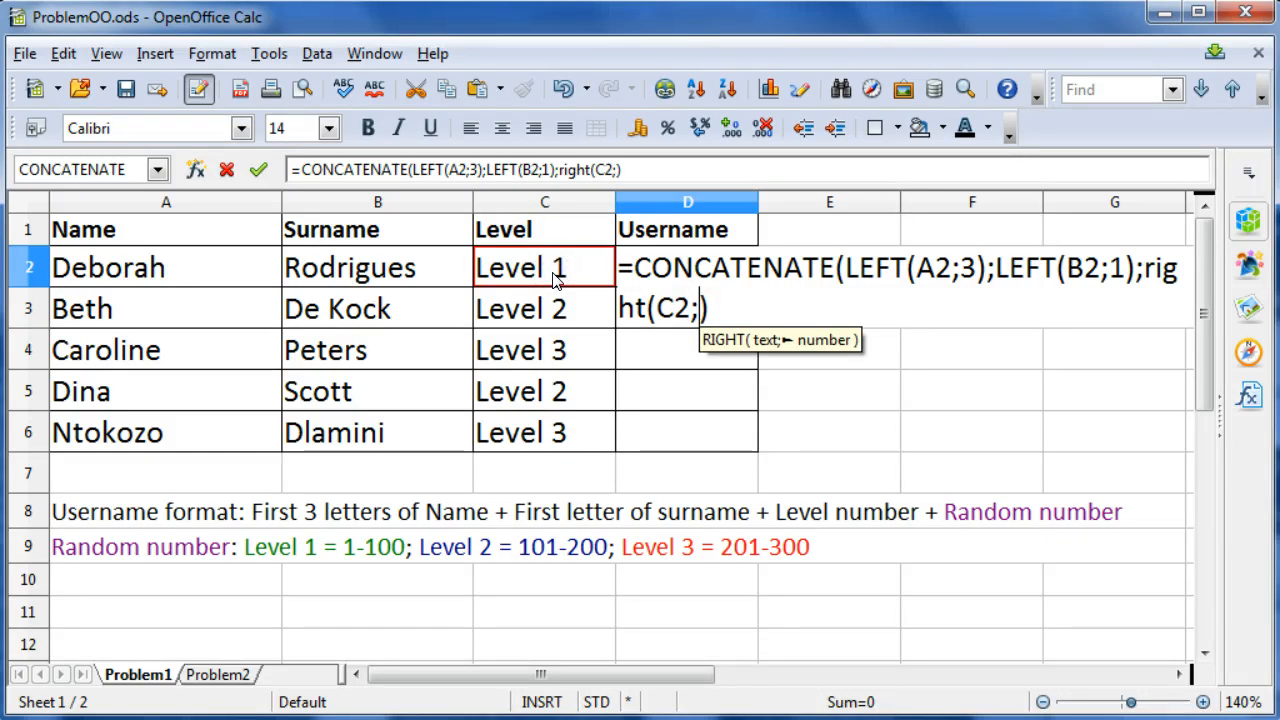
{"action": "type", "text": "1)"}
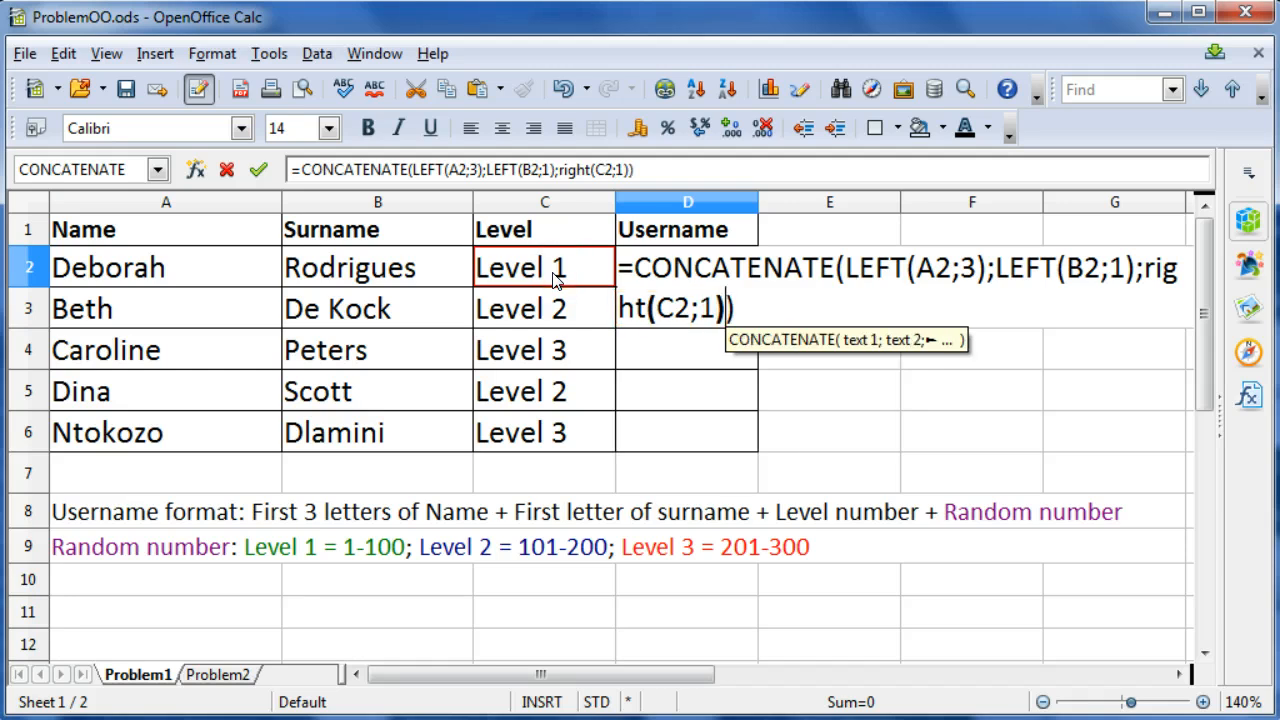
{"action": "key", "text": "Return"}
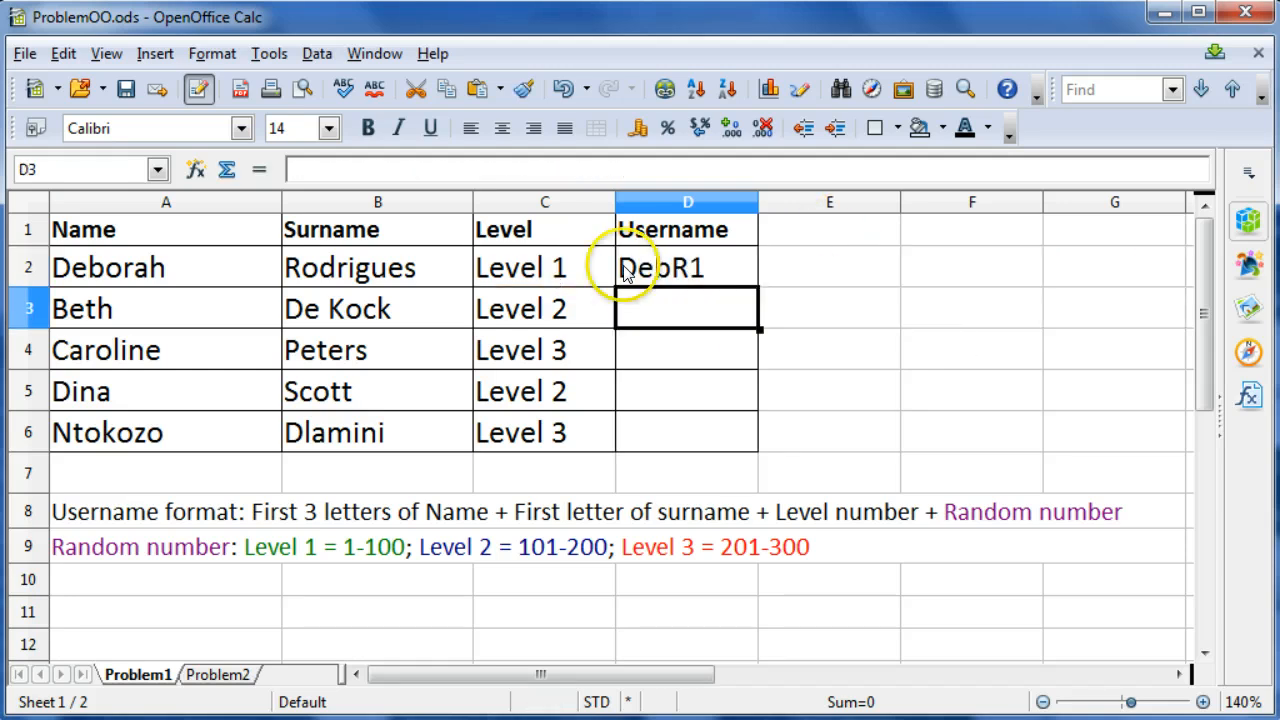
Start a fourth CONCATENATE argument in the D2 formula with a bracketed IF that tests C2="Level 1".
{"action": "left_click", "coordinate": [705, 272]}
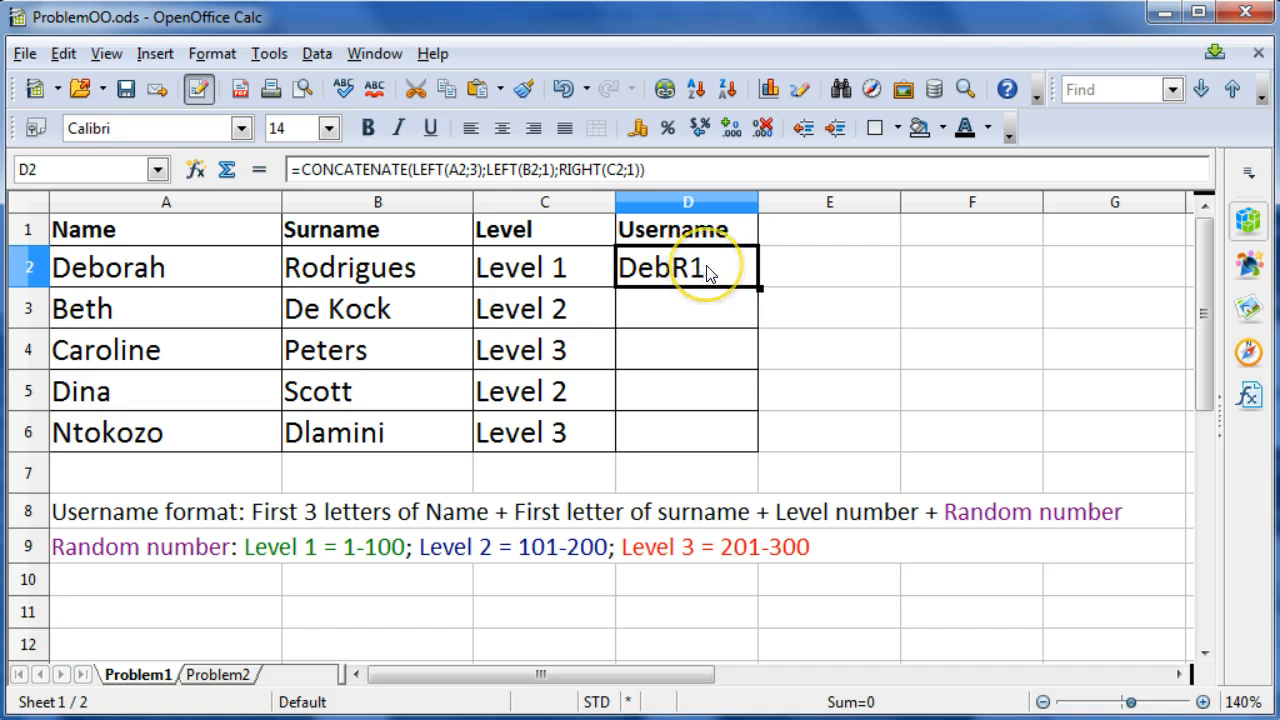
{"action": "double_click", "coordinate": [705, 272]}
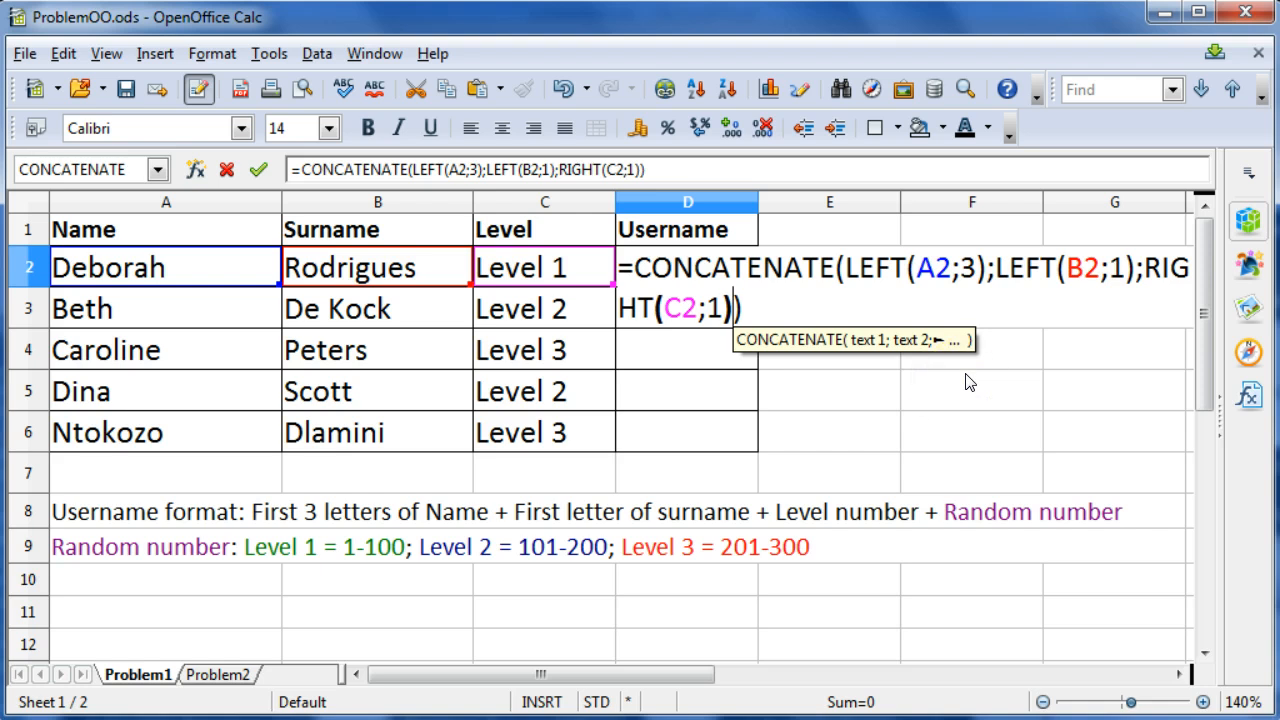
{"action": "type", "text": ";"}
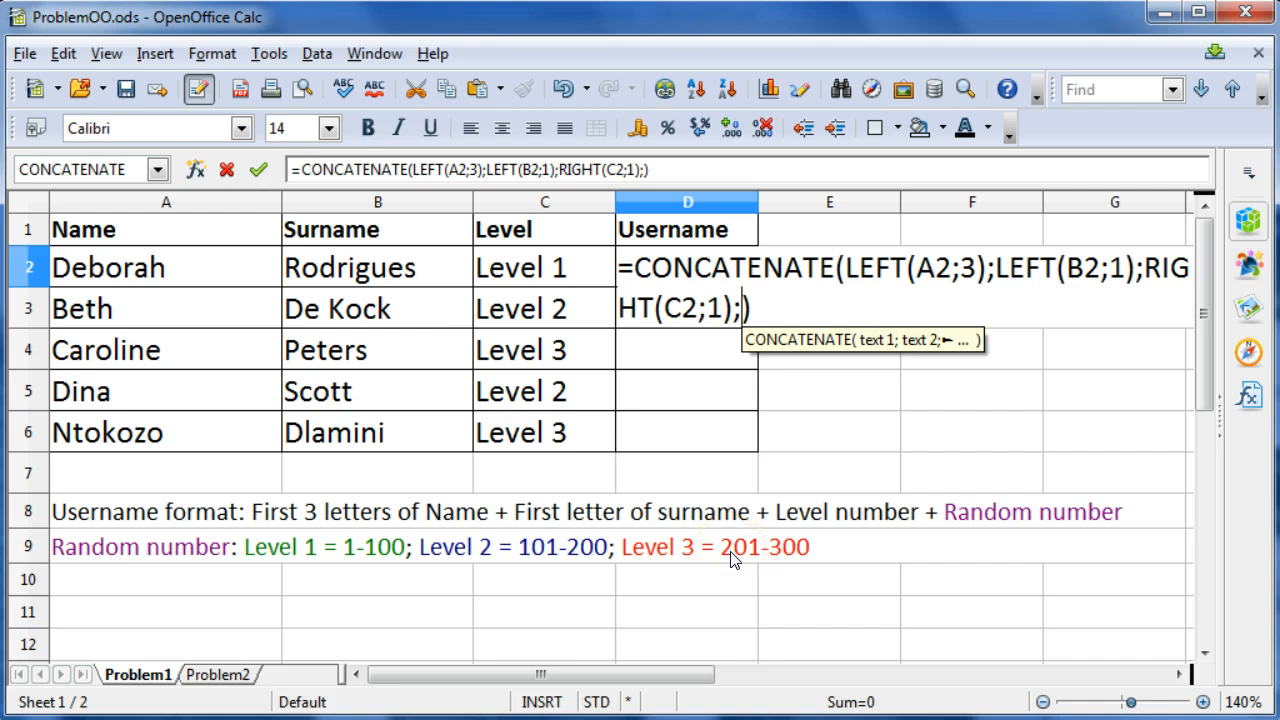
{"action": "type", "text": "(if"}
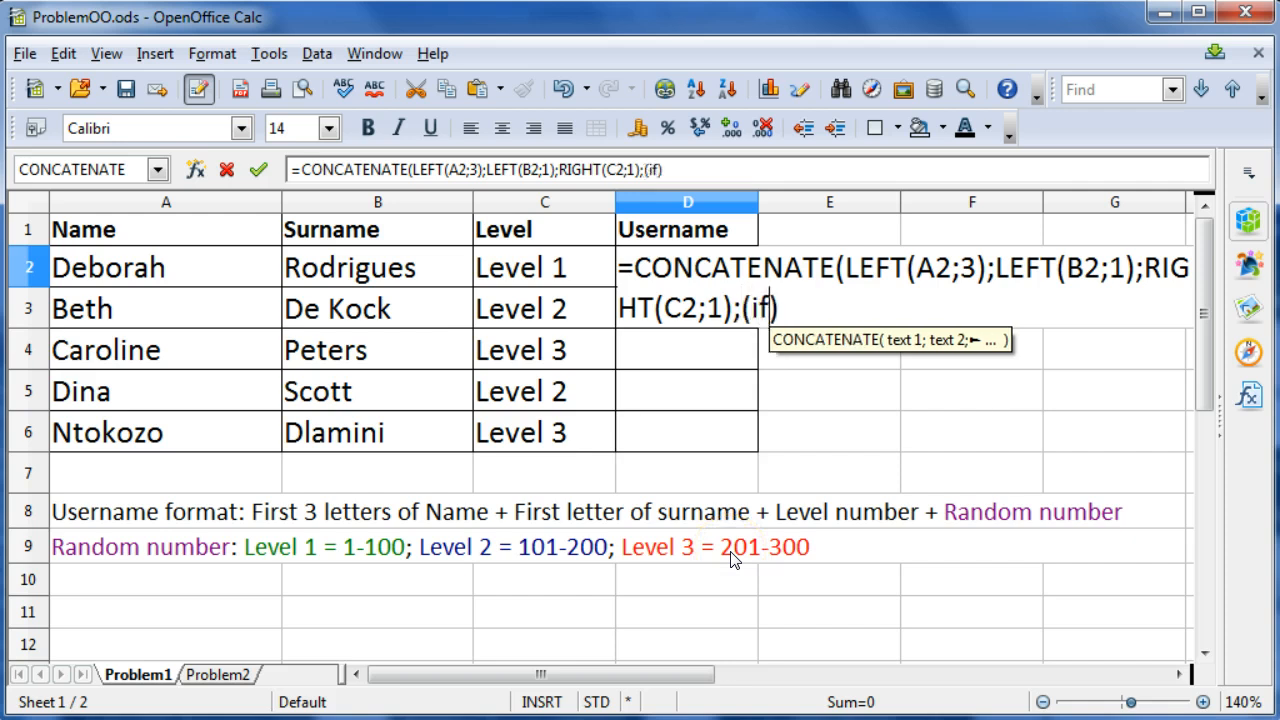
{"action": "type", "text": "("}
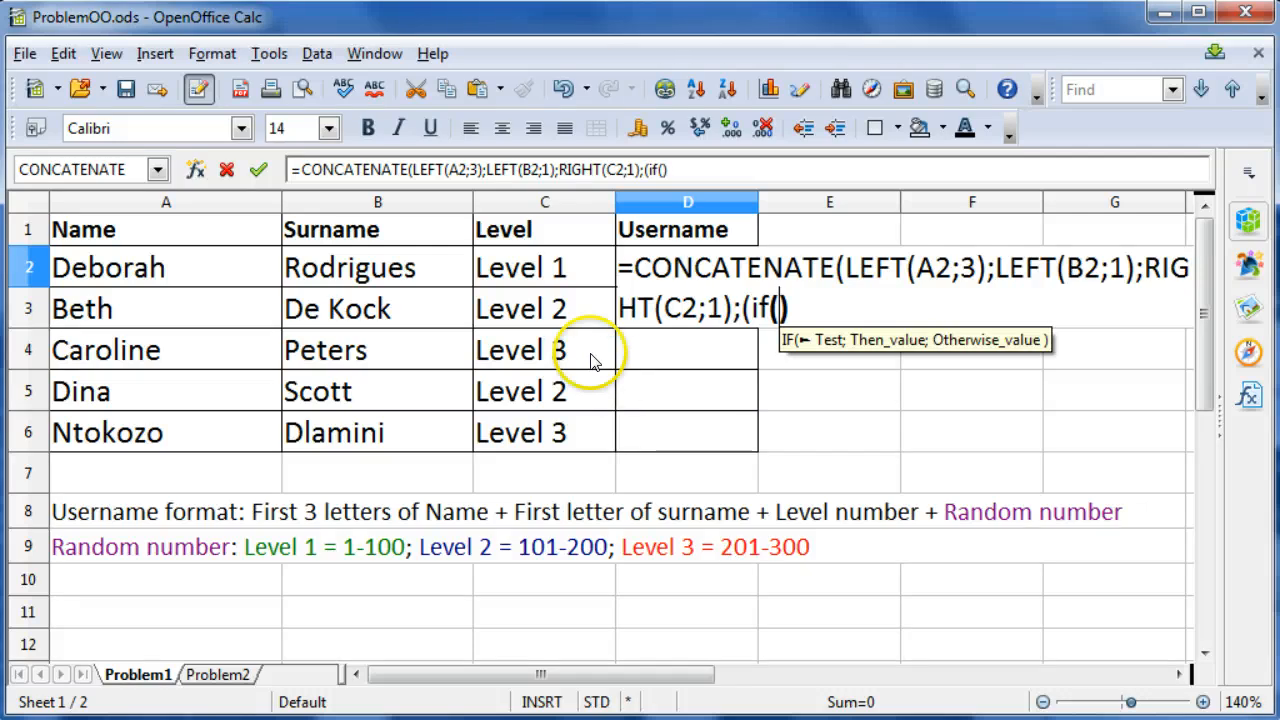
{"action": "left_click", "coordinate": [535, 271]}
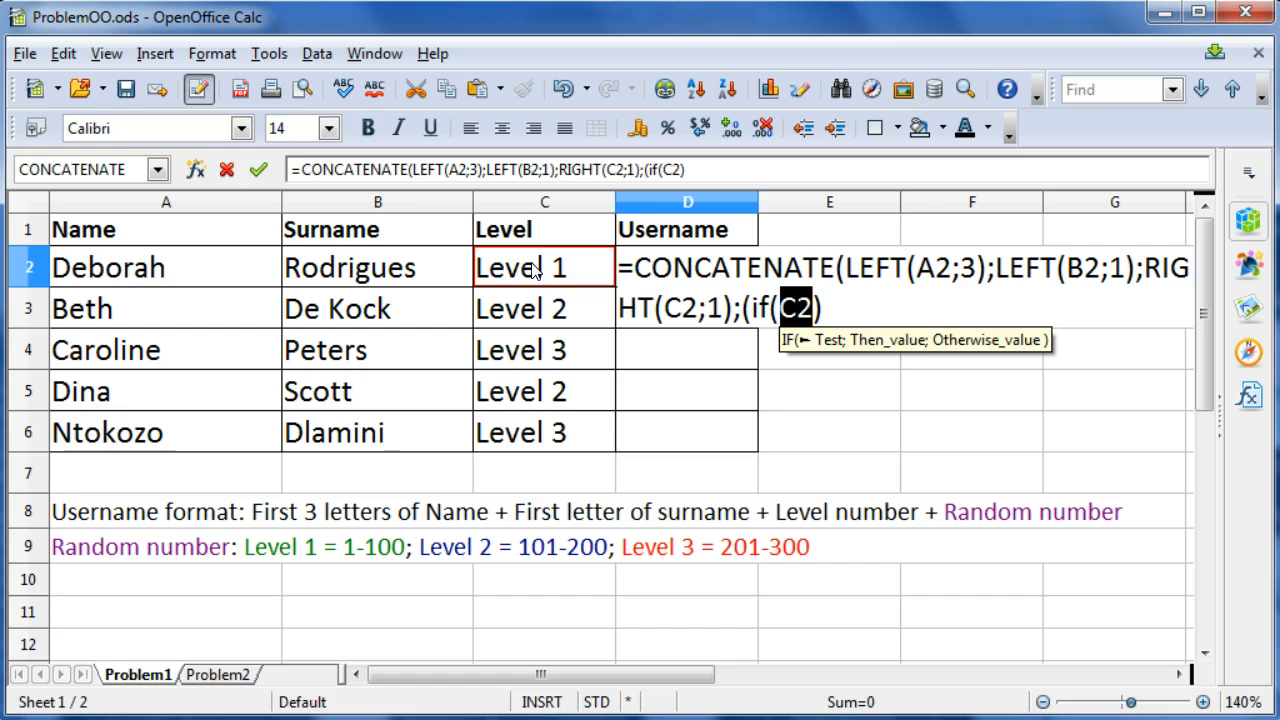
{"action": "type", "text": "=\""}
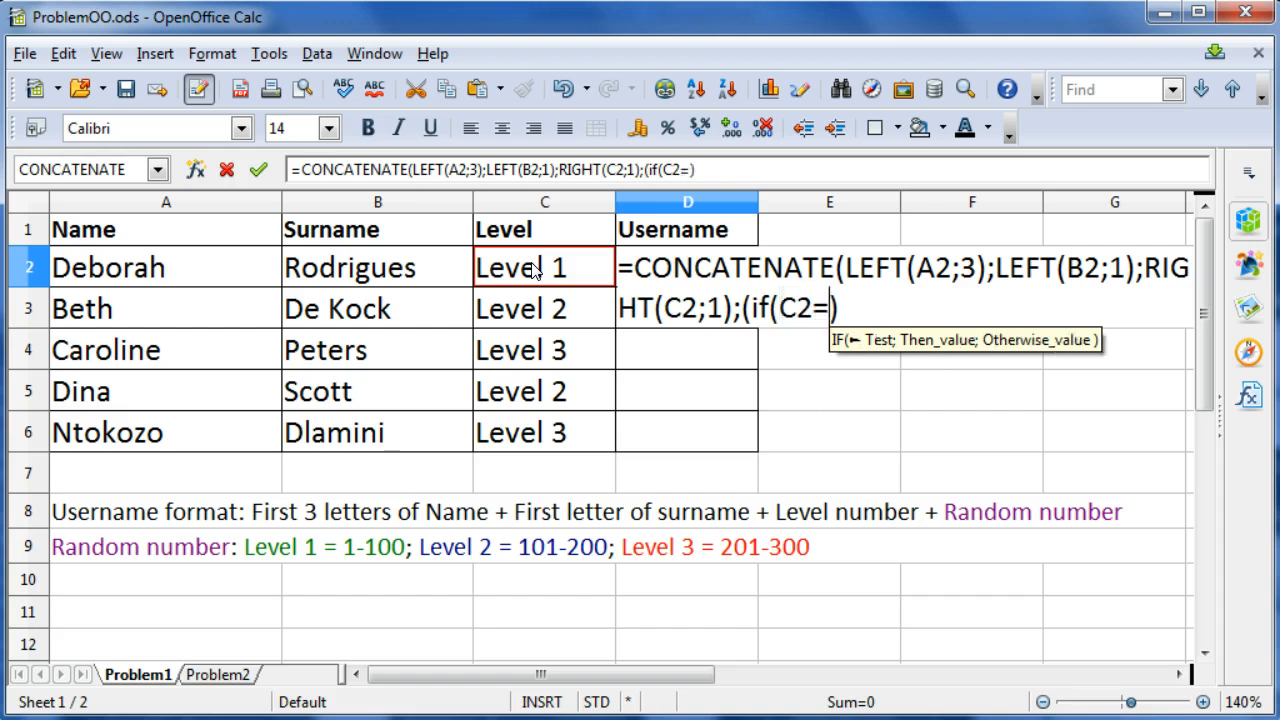
{"action": "type", "text": "Level 1"}
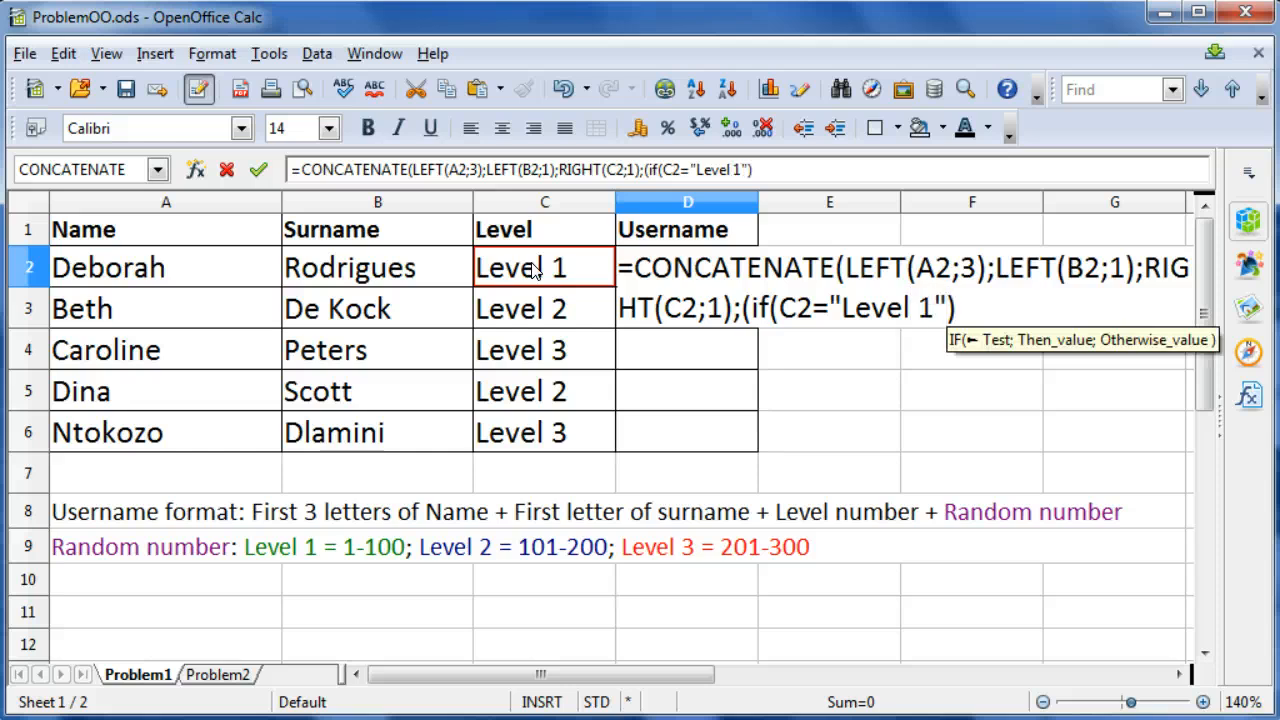
Add RANDBETWEEN(1;100) as the IF function's then-value for Level 1.
{"action": "type", "text": ";"}
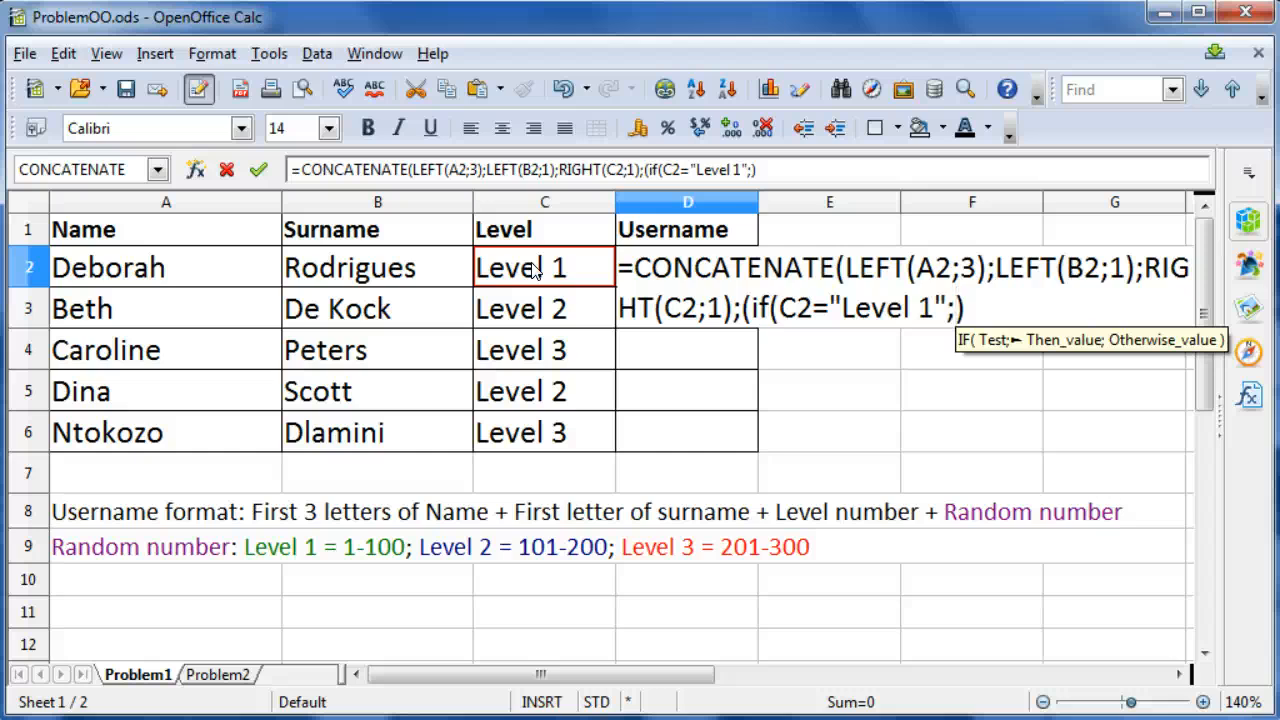
{"action": "type", "text": "ran"}
{"action": "type", "text": "dbetw"}
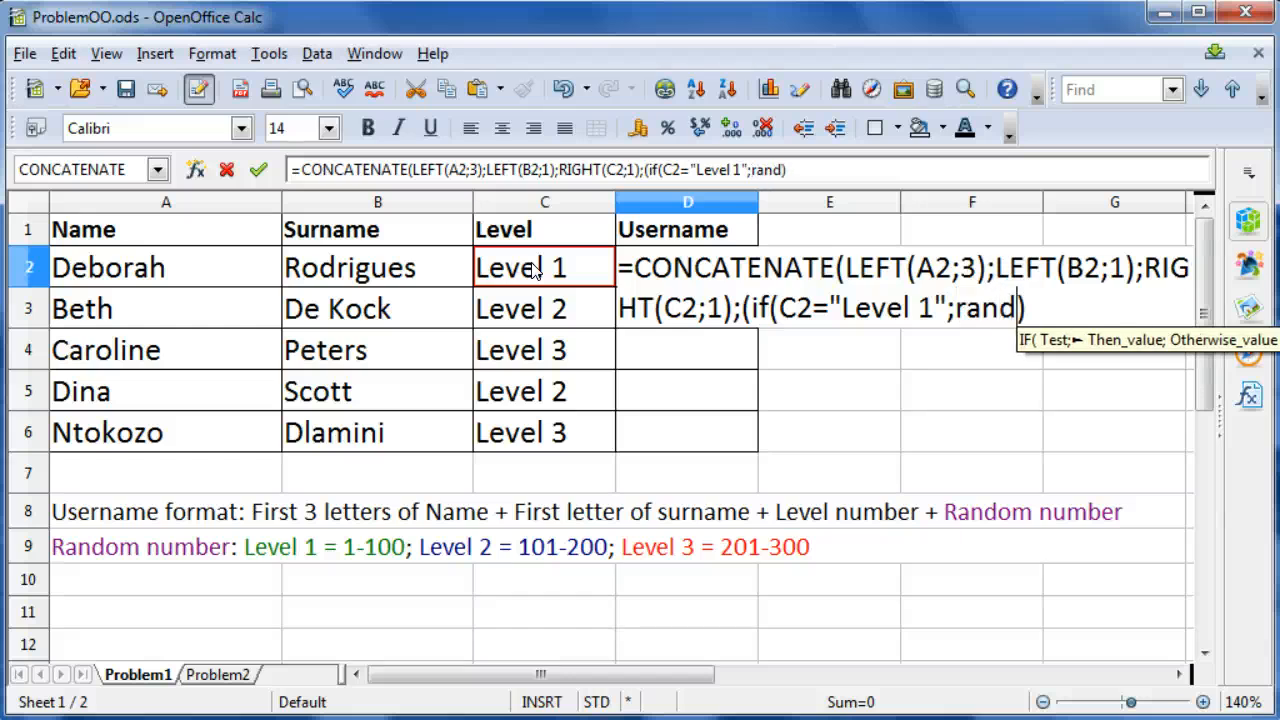
{"action": "type", "text": "een"}
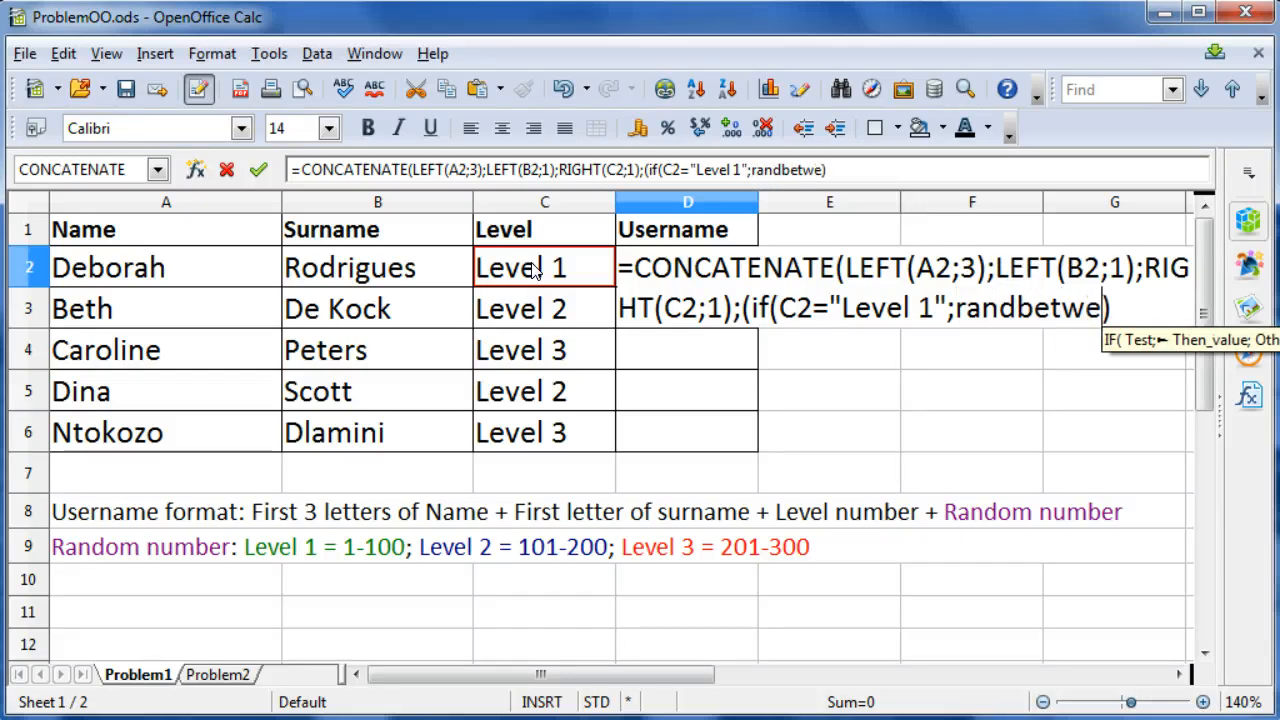
{"action": "type", "text": "("}
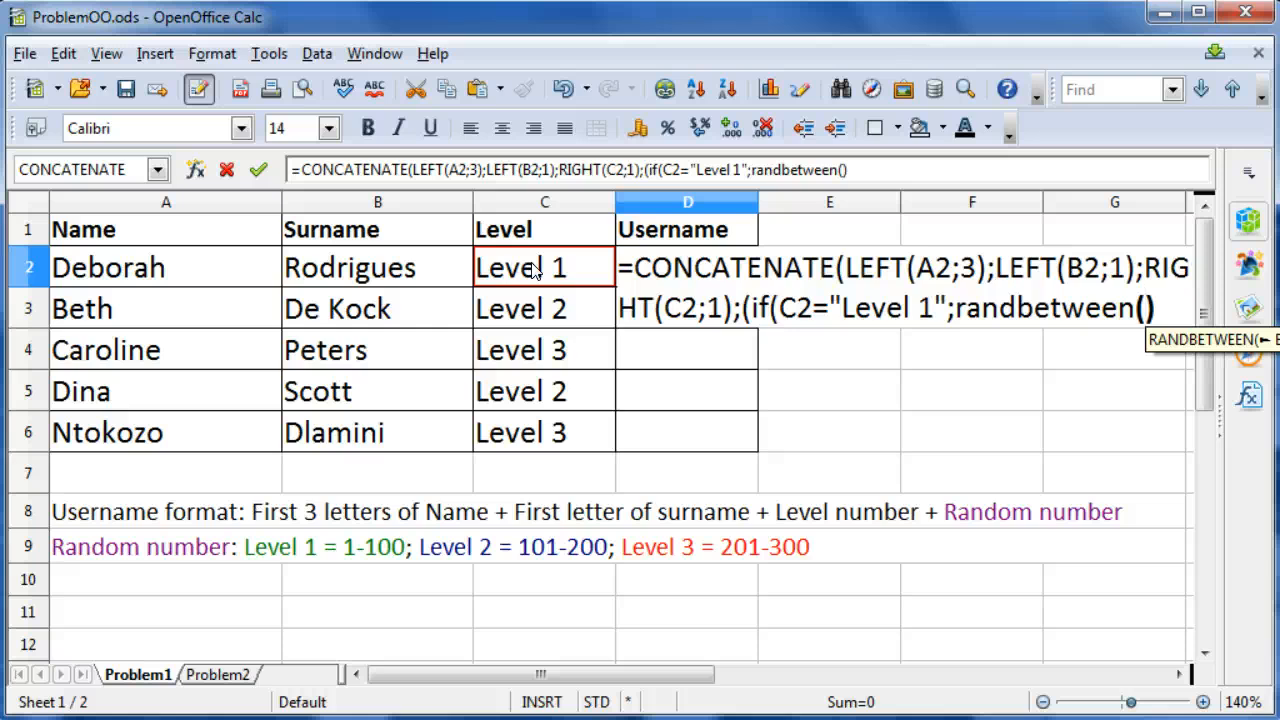
{"action": "type", "text": "1;100"}
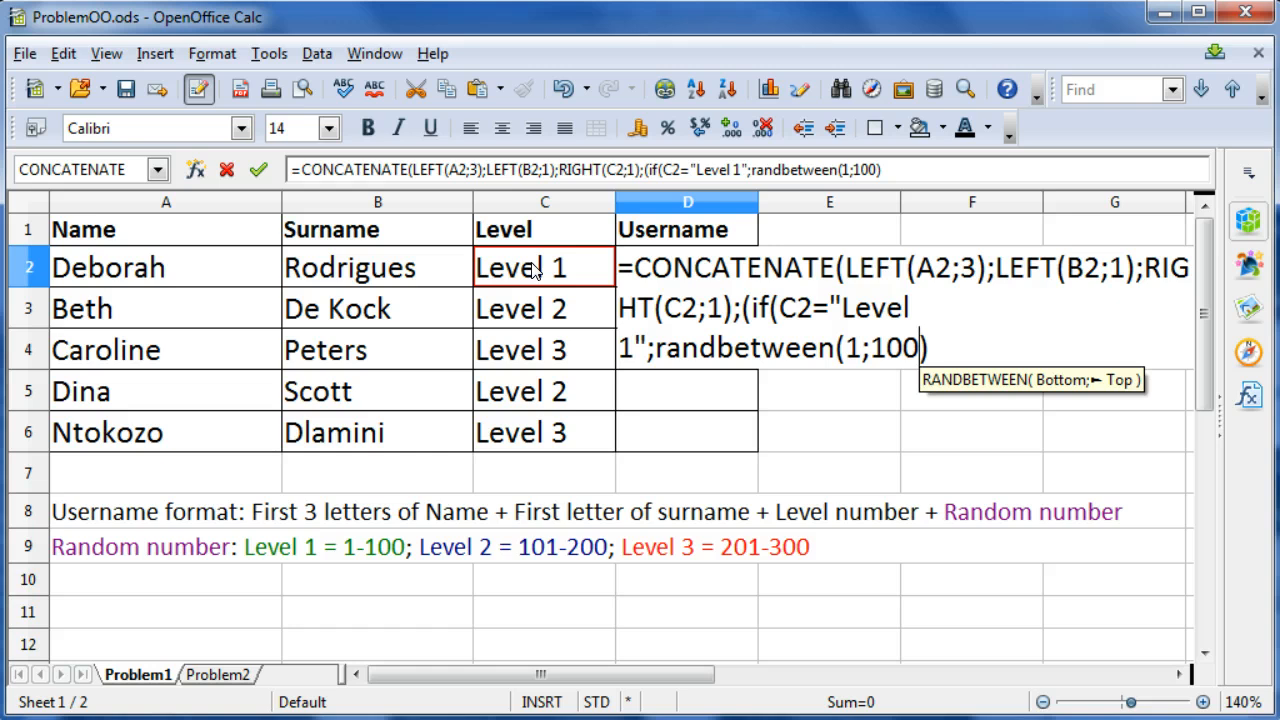
{"action": "type", "text": ")"}
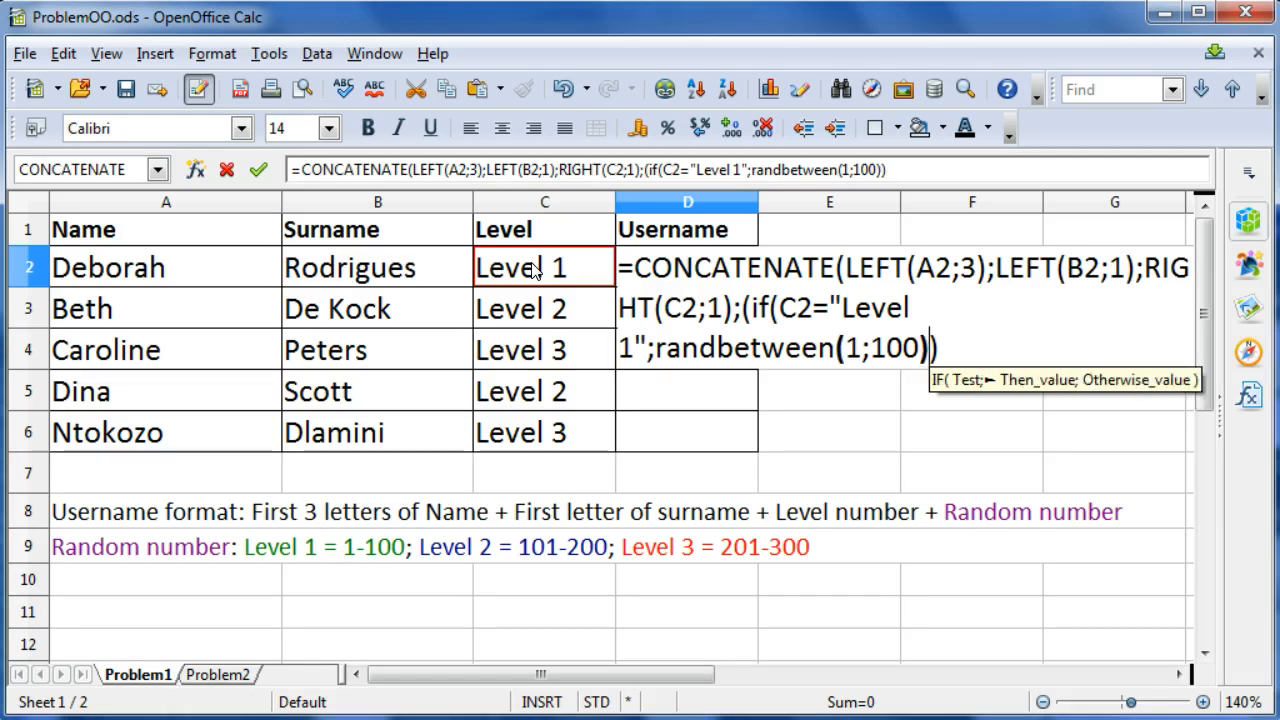
Nest a second IF as the otherwise-value, testing C2="Level 2".
{"action": "type", "text": ";"}
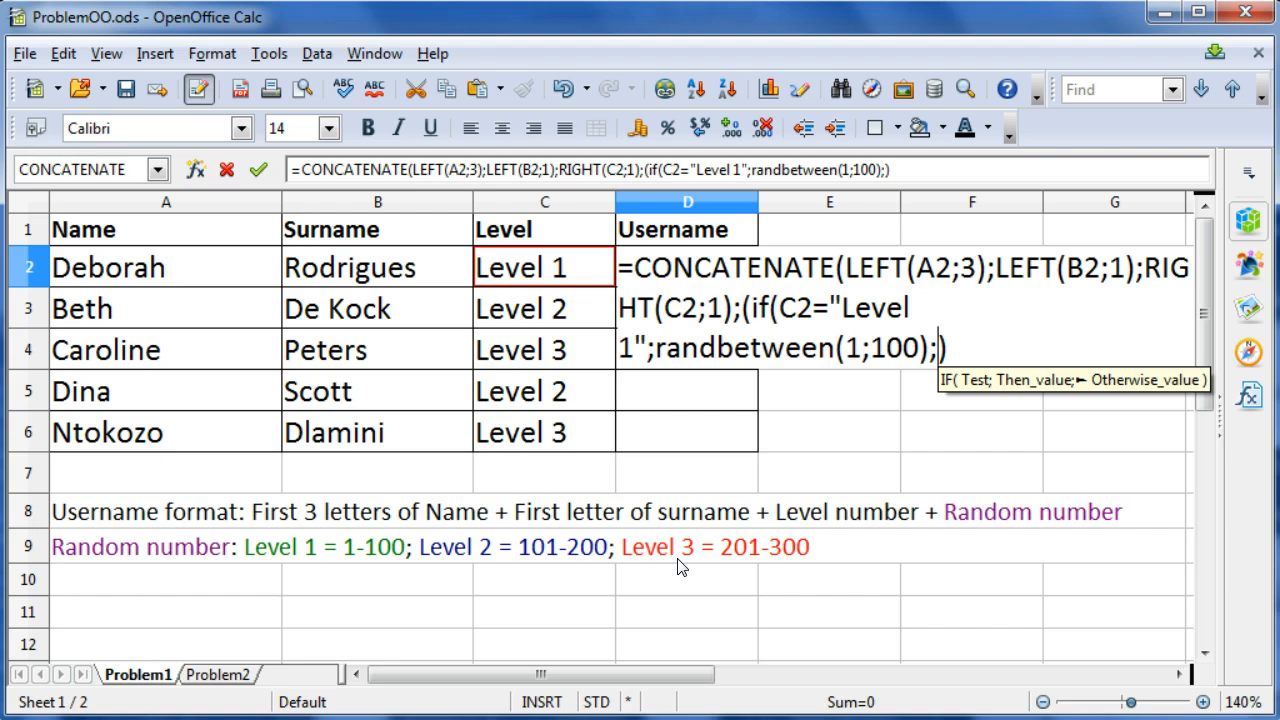
{"action": "type", "text": "if"}
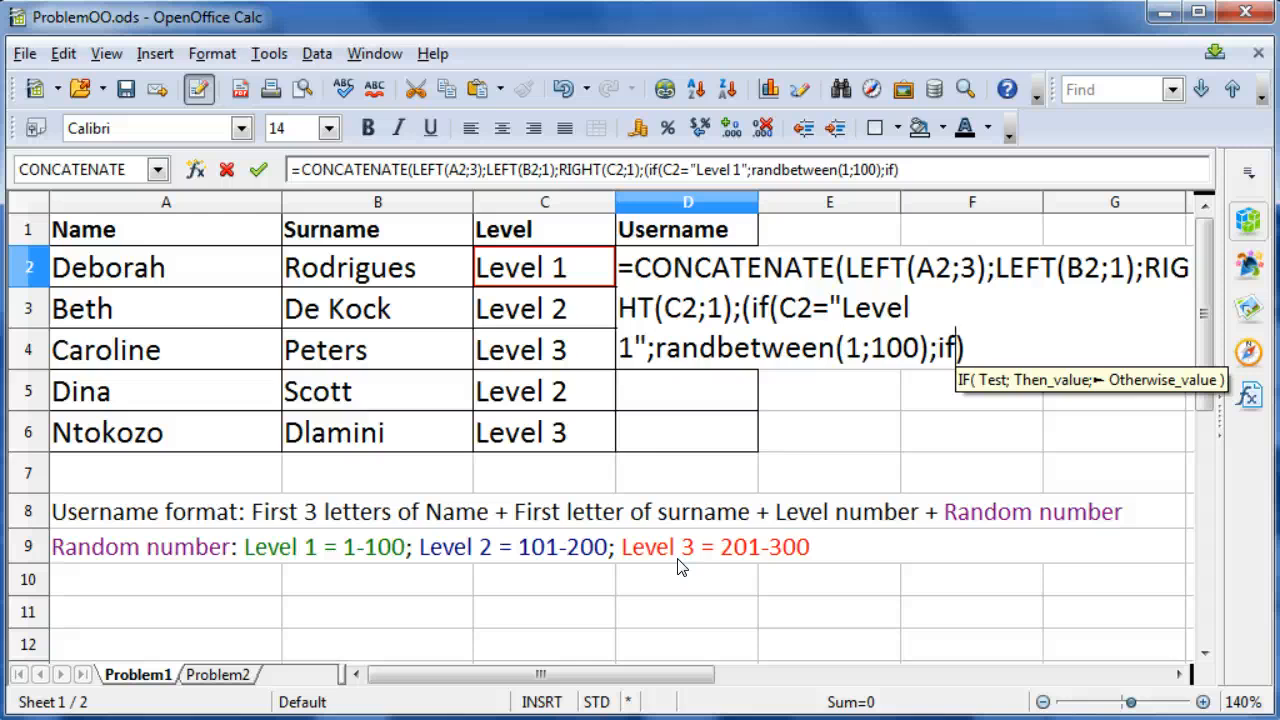
{"action": "type", "text": "("}
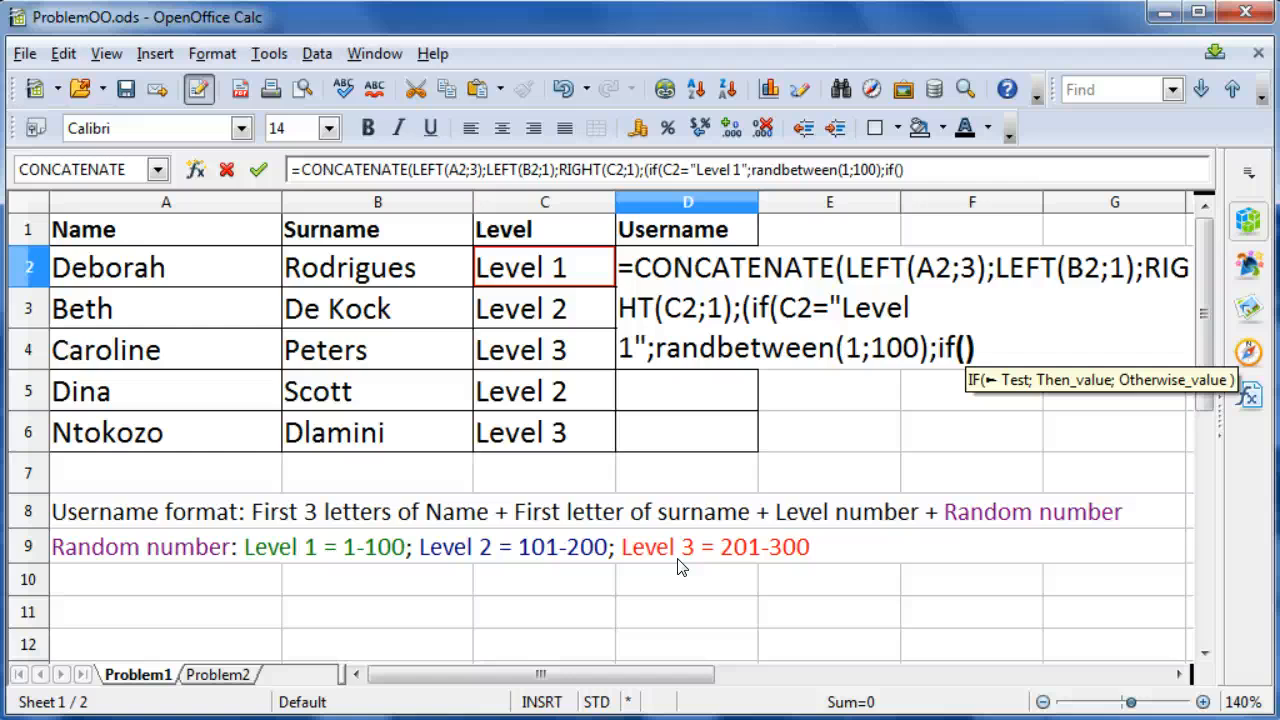
{"action": "left_click", "coordinate": [525, 270]}
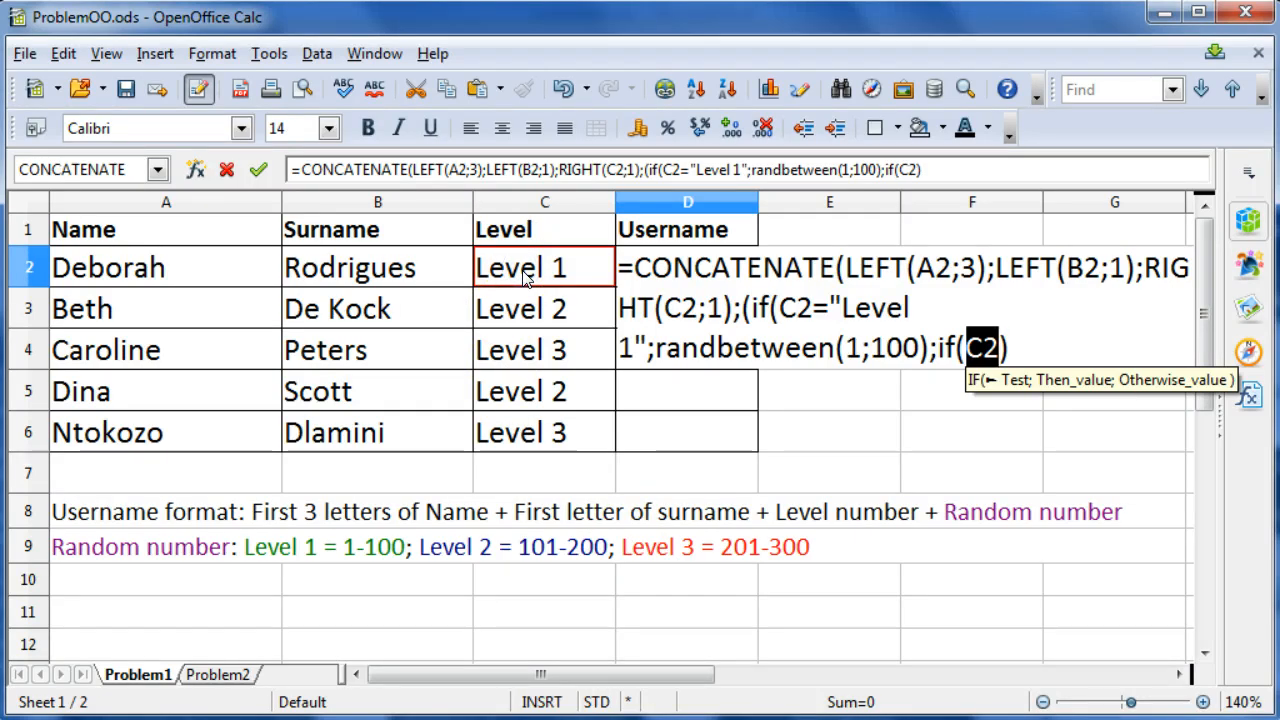
{"action": "type", "text": "=\"Level 2"}
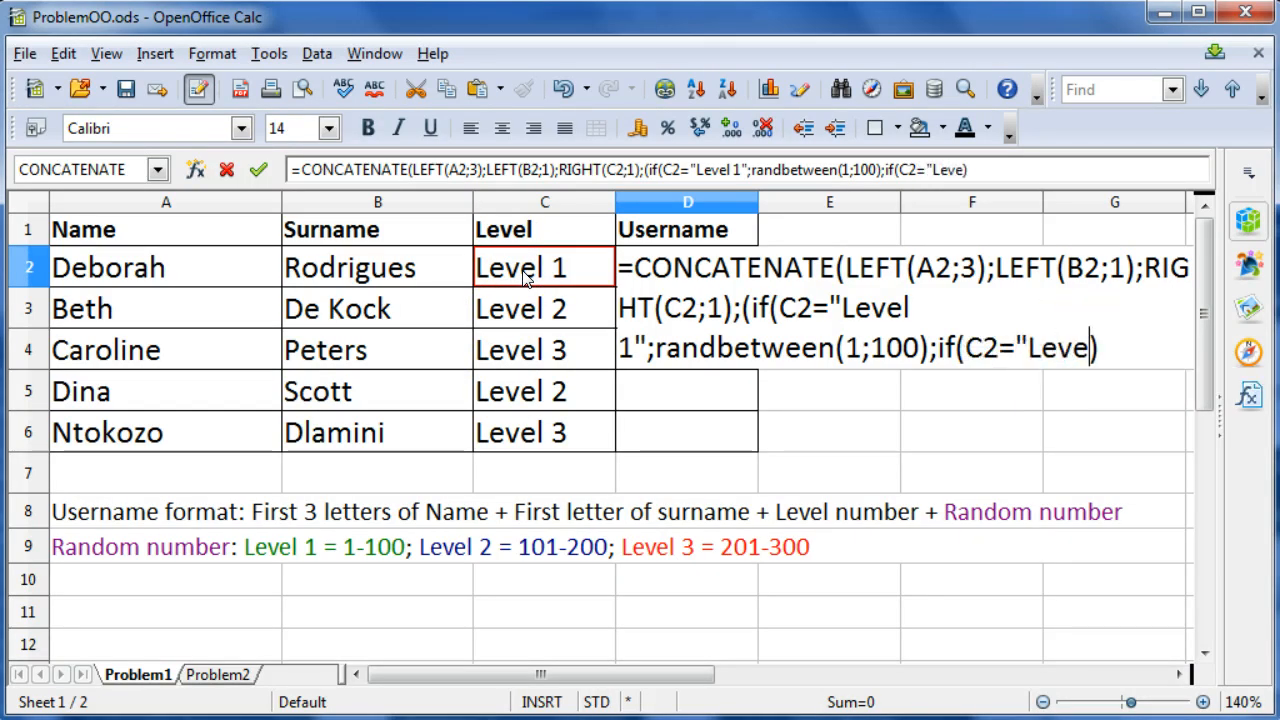
{"action": "type", "text": "\""}
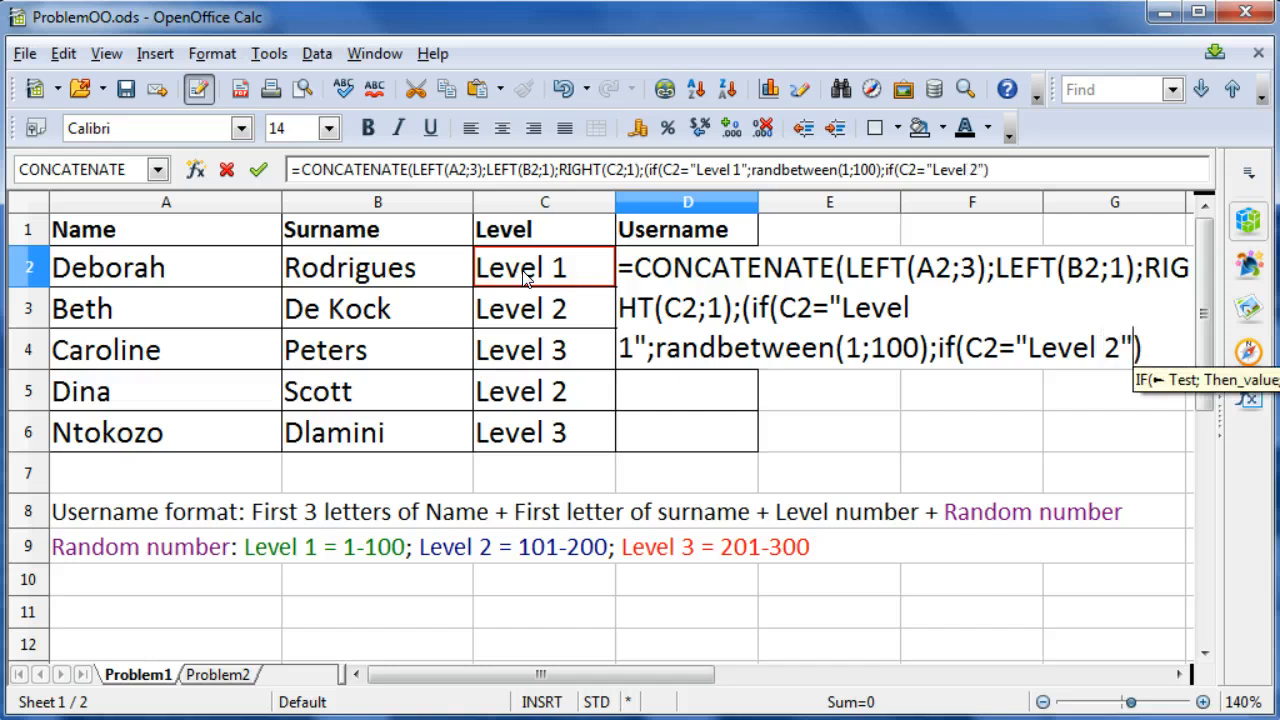
Add RANDBETWEEN(101;200) as the nested IF's then-value for Level 2.
{"action": "type", "text": ";"}
{"action": "type", "text": "randbw"}
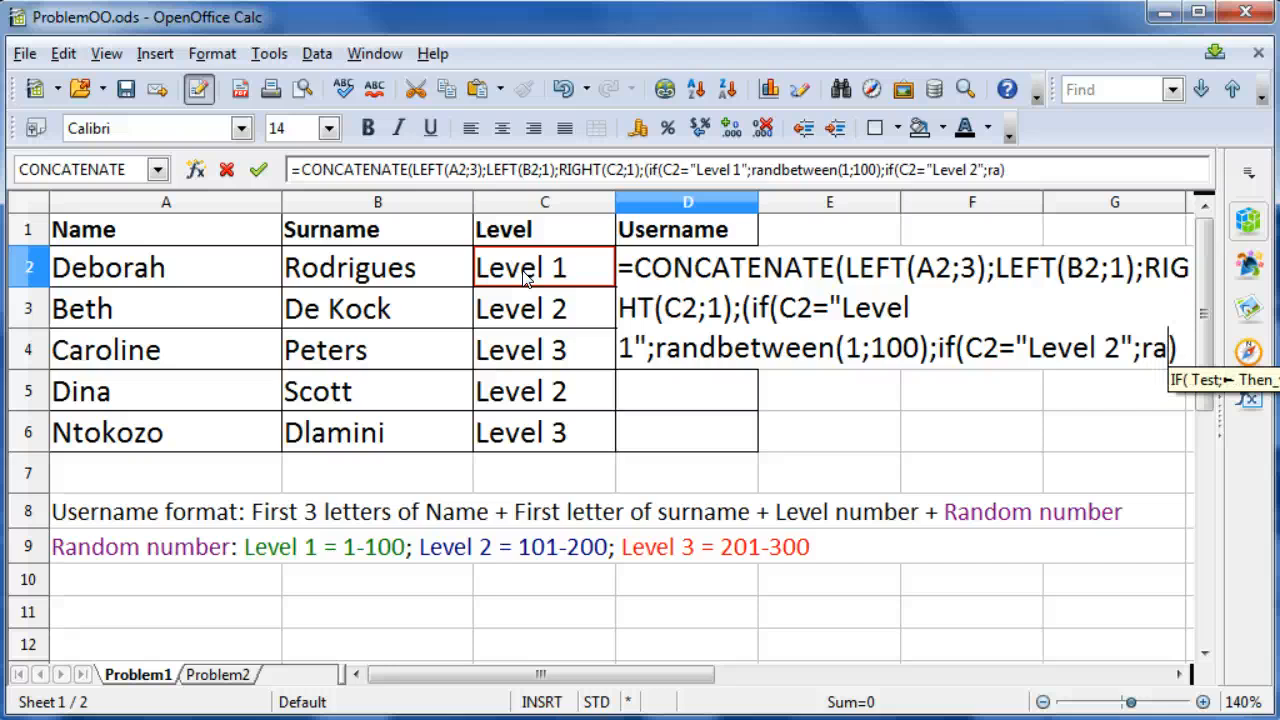
{"action": "key", "text": "BackSpace"}
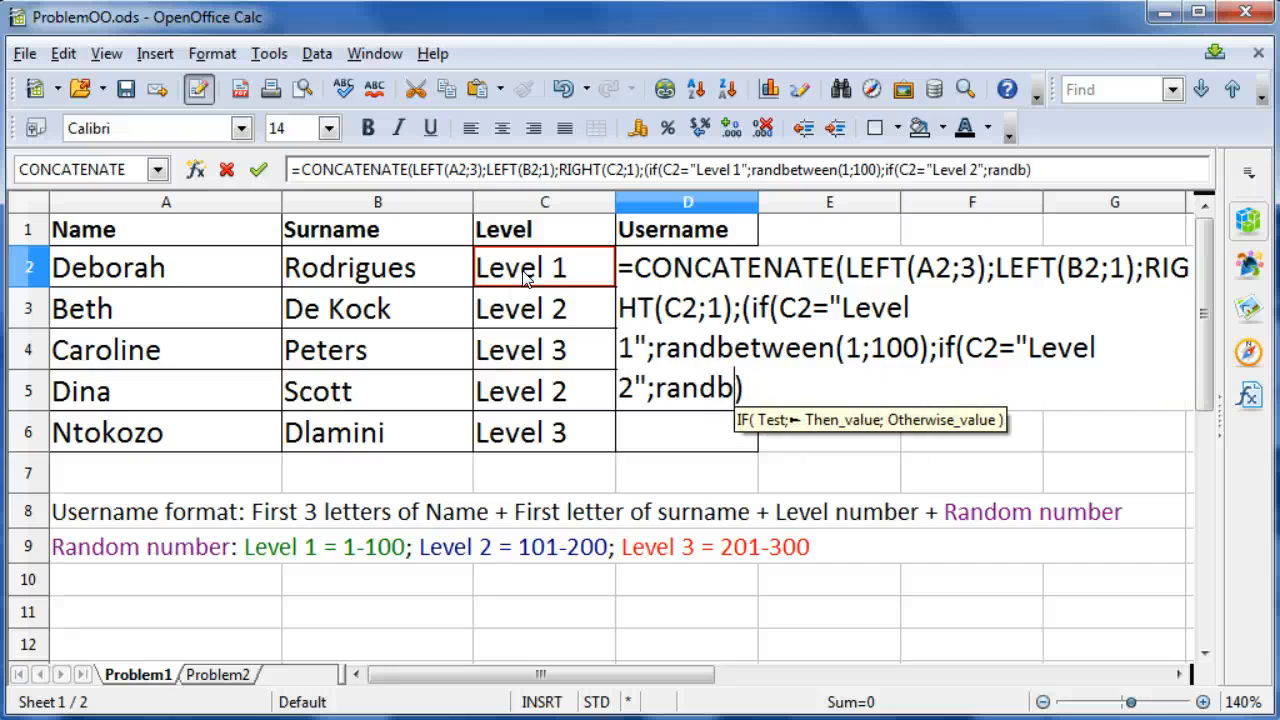
{"action": "type", "text": "etween("}
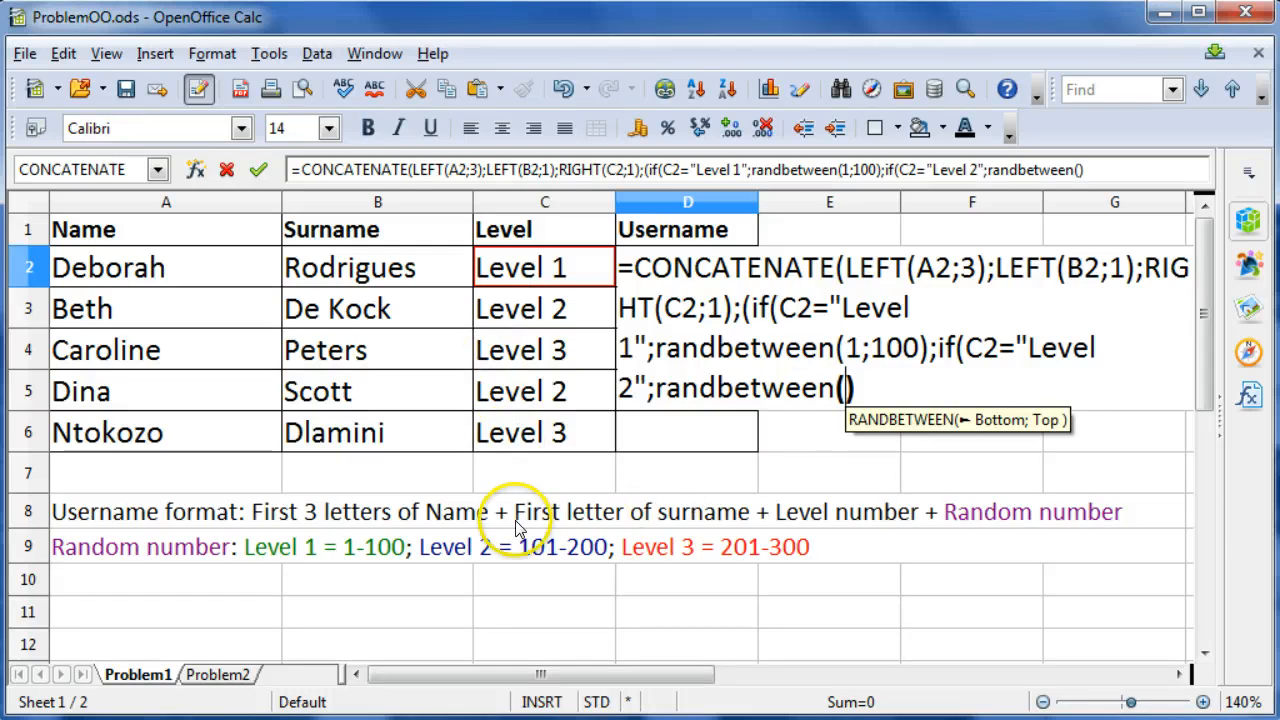
{"action": "type", "text": "101"}
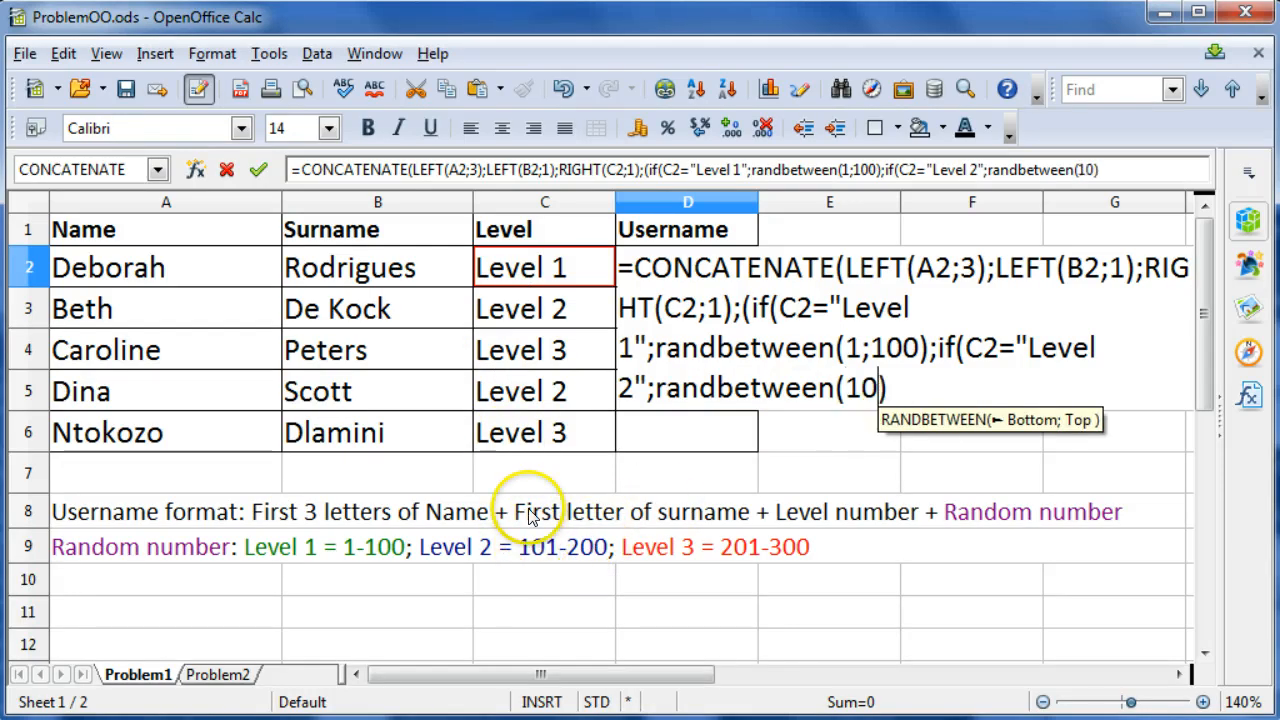
{"action": "type", "text": ";200"}
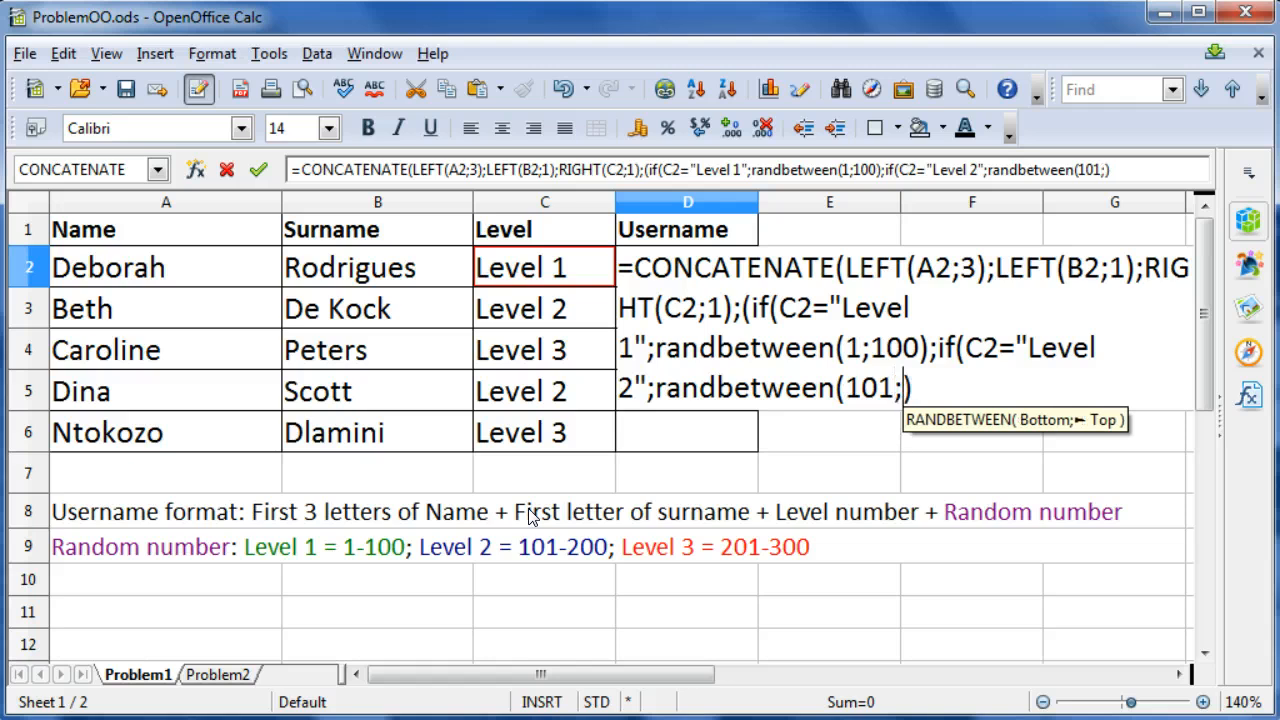
{"action": "type", "text": ")"}
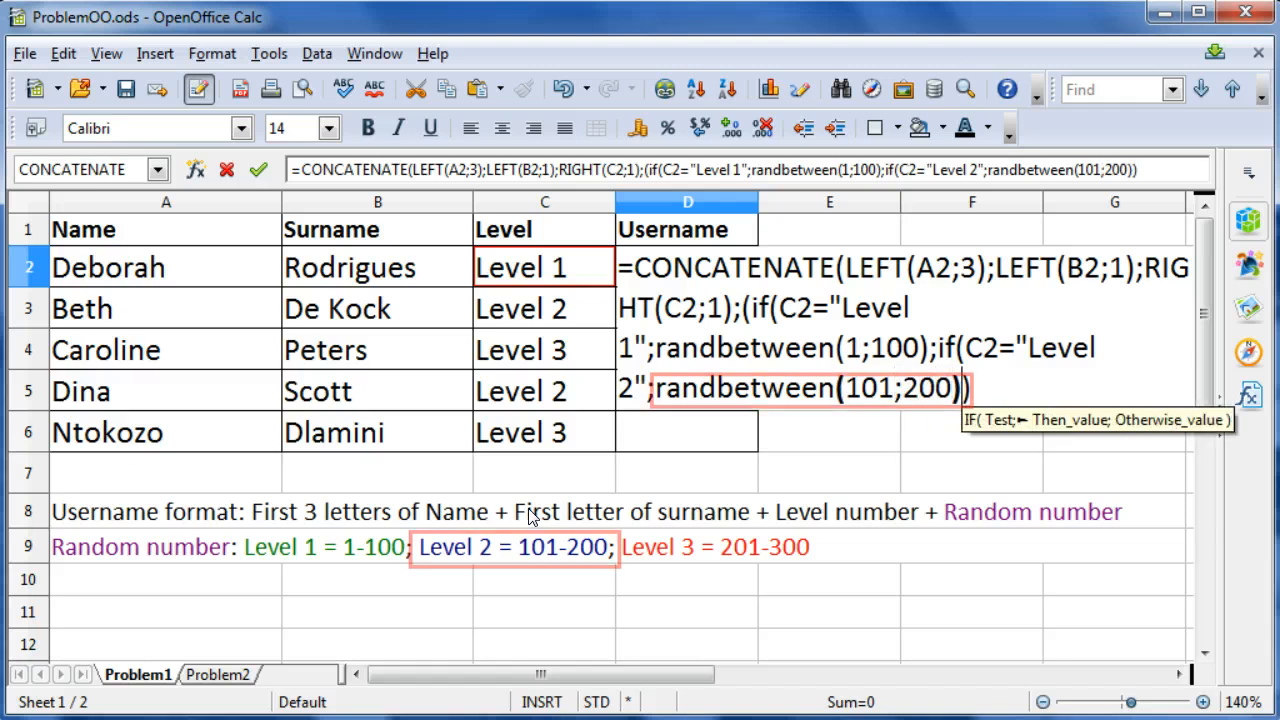
Add RANDBETWEEN(201;300) as the nested IF's otherwise-value, covering Level 3.
{"action": "type", "text": ";"}
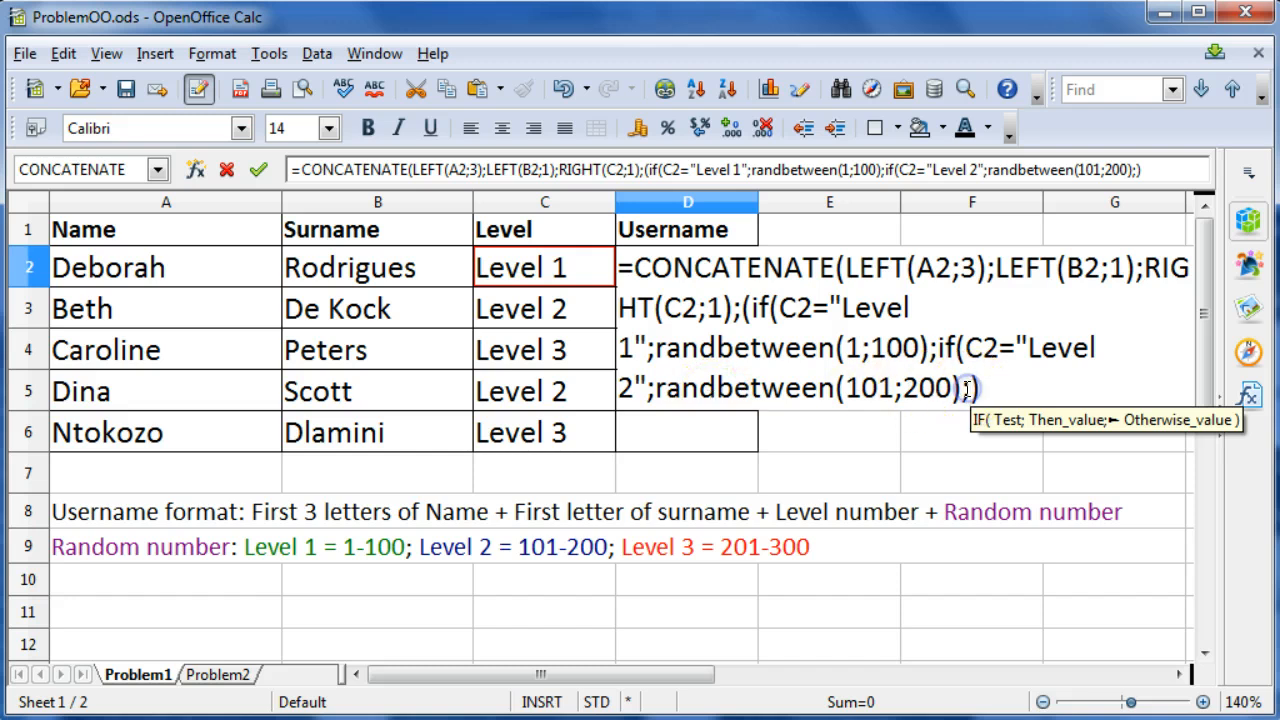
{"action": "type", "text": "randbetwee"}
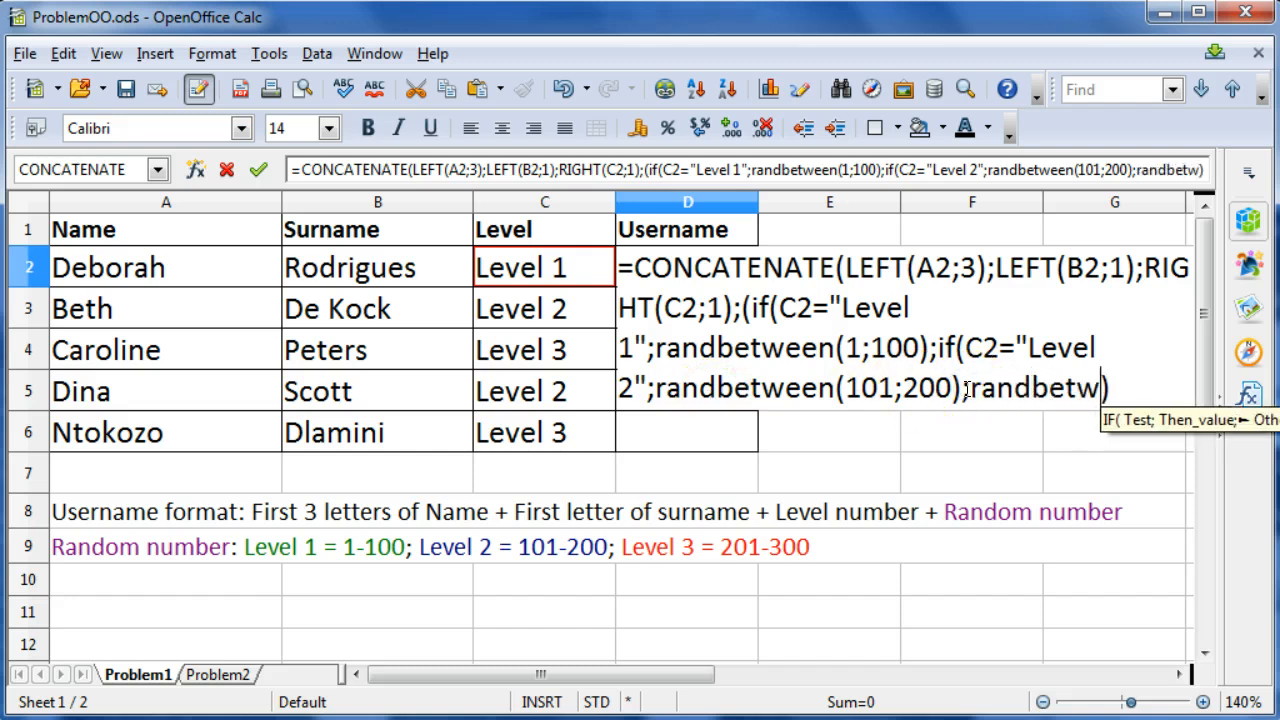
{"action": "type", "text": "n(20"}
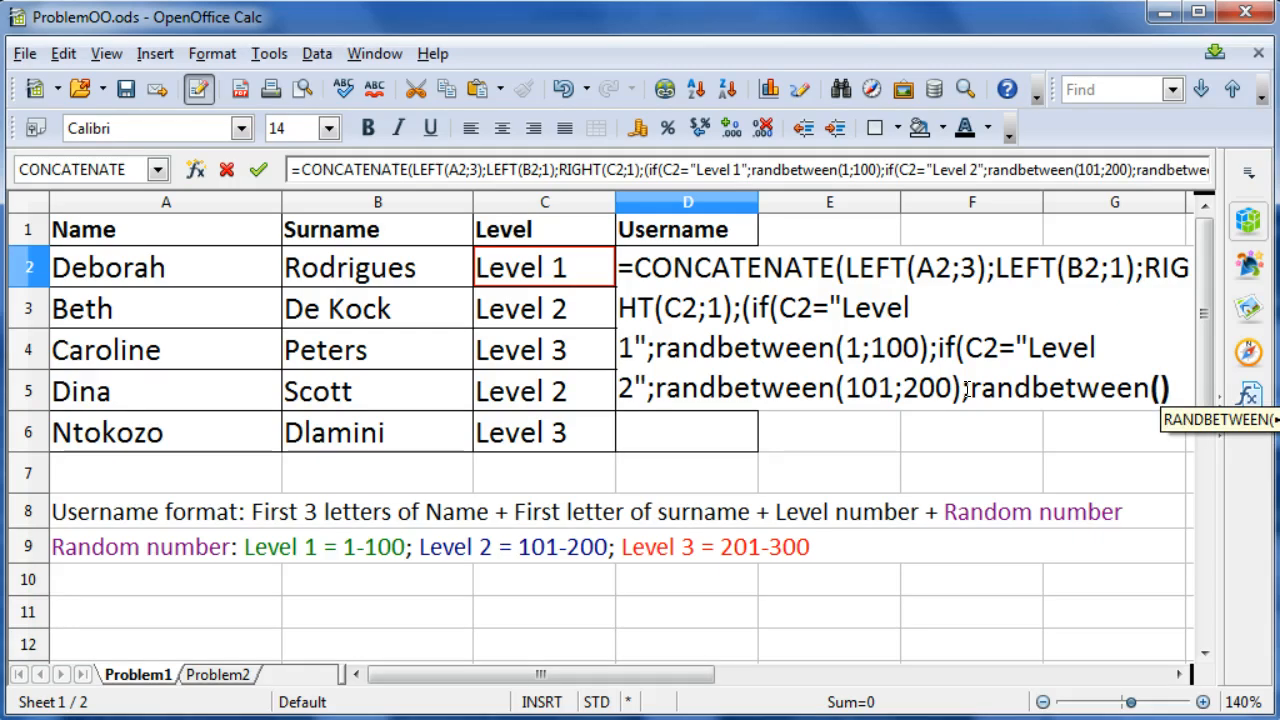
{"action": "type", "text": "1;"}
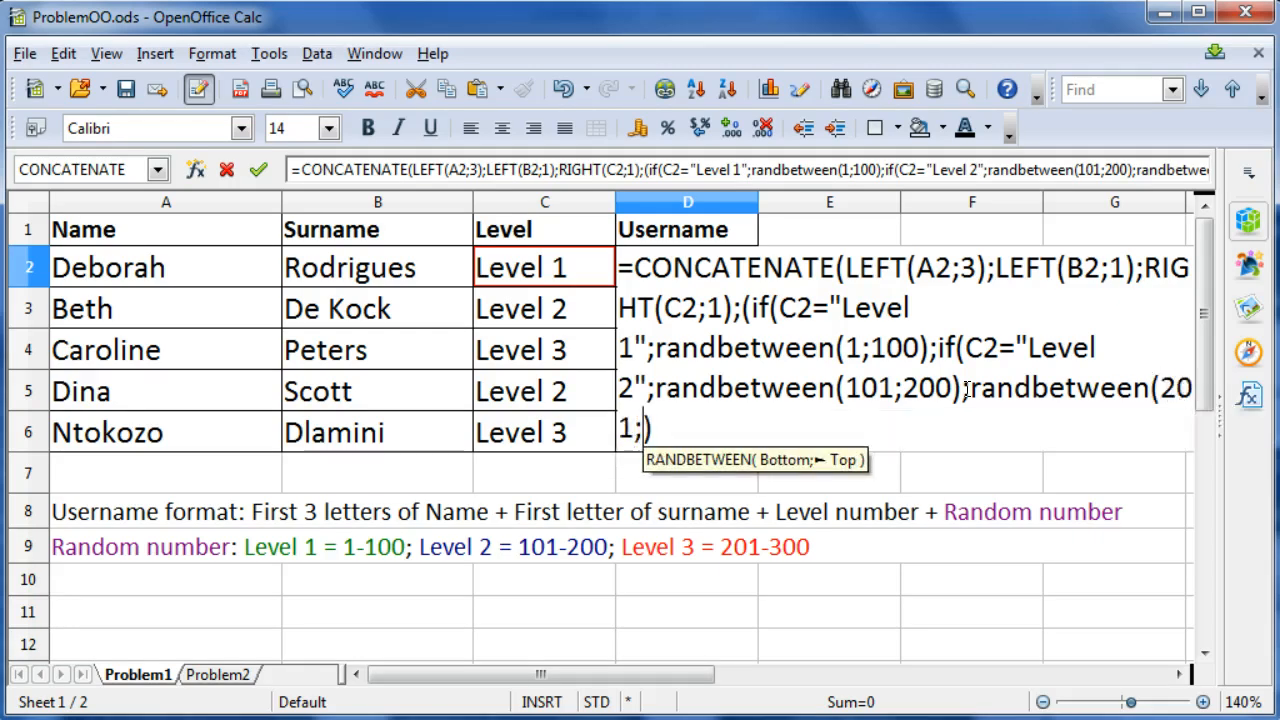
{"action": "type", "text": "300)"}
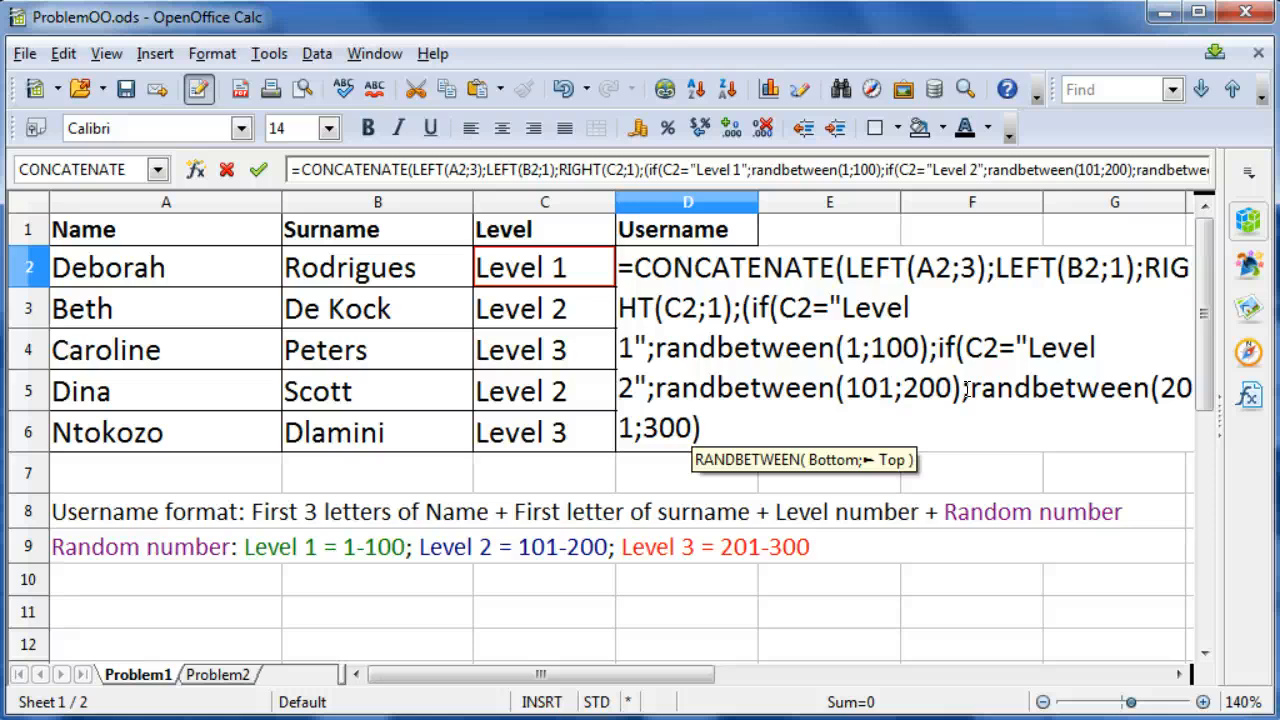
Close the remaining brackets of the D2 formula, enter it and accept the proposed formula correction.
{"action": "type", "text": "))"}
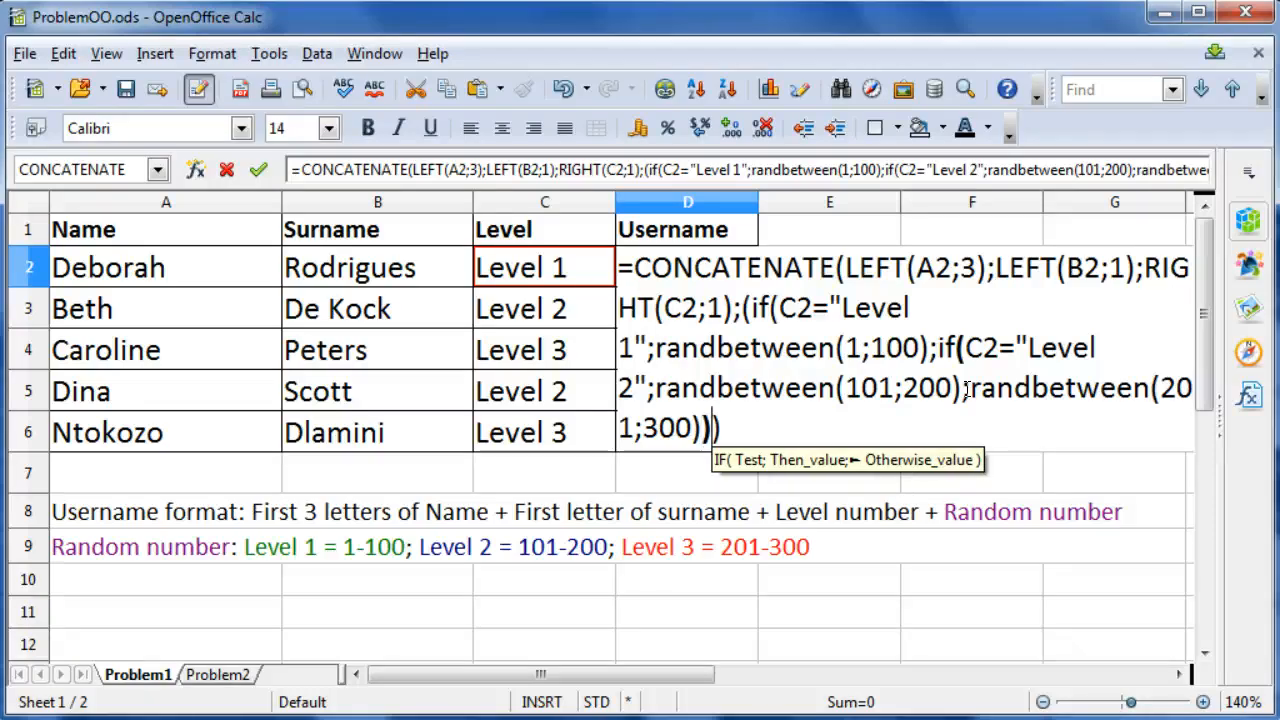
{"action": "type", "text": ")"}
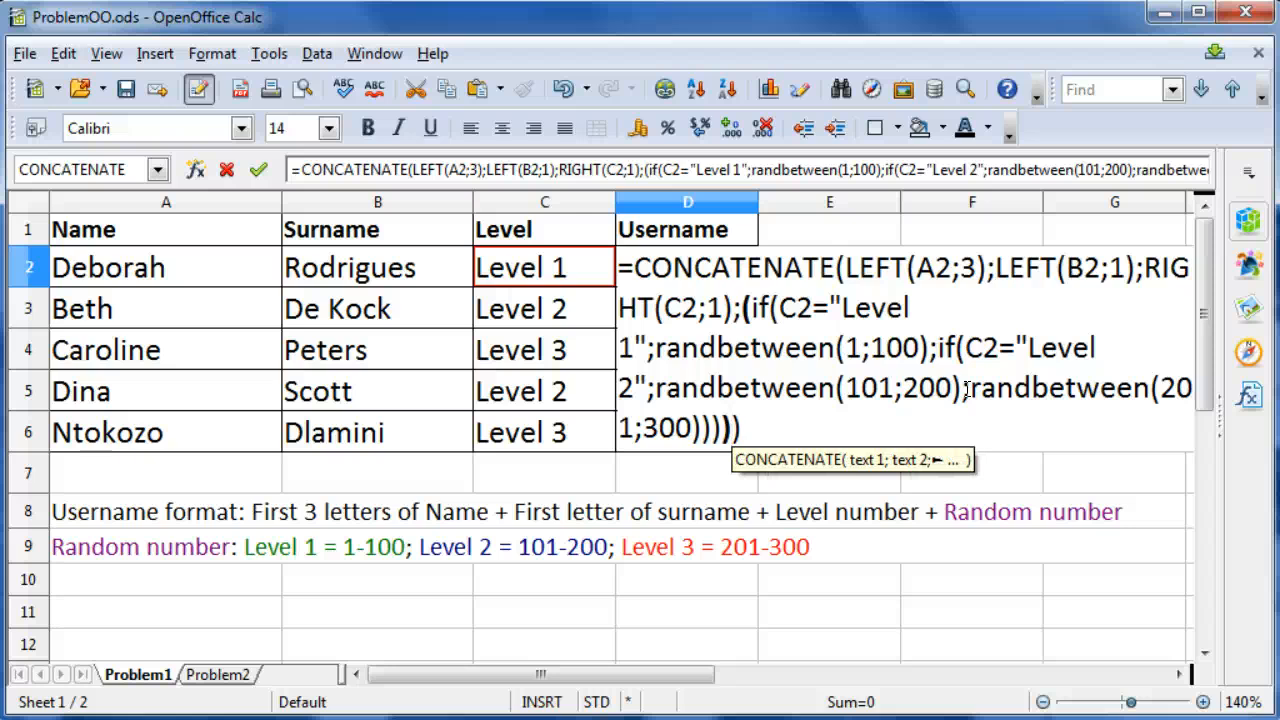
{"action": "type", "text": ")"}
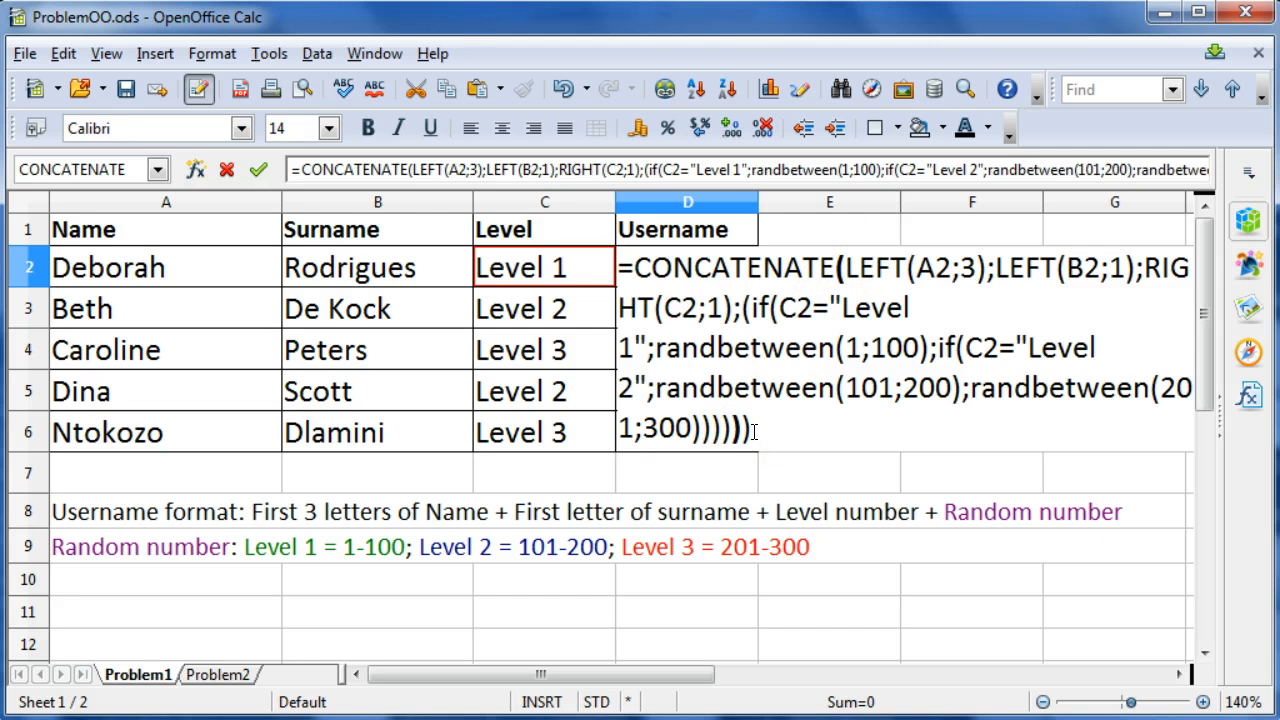
{"action": "key", "text": "Return"}
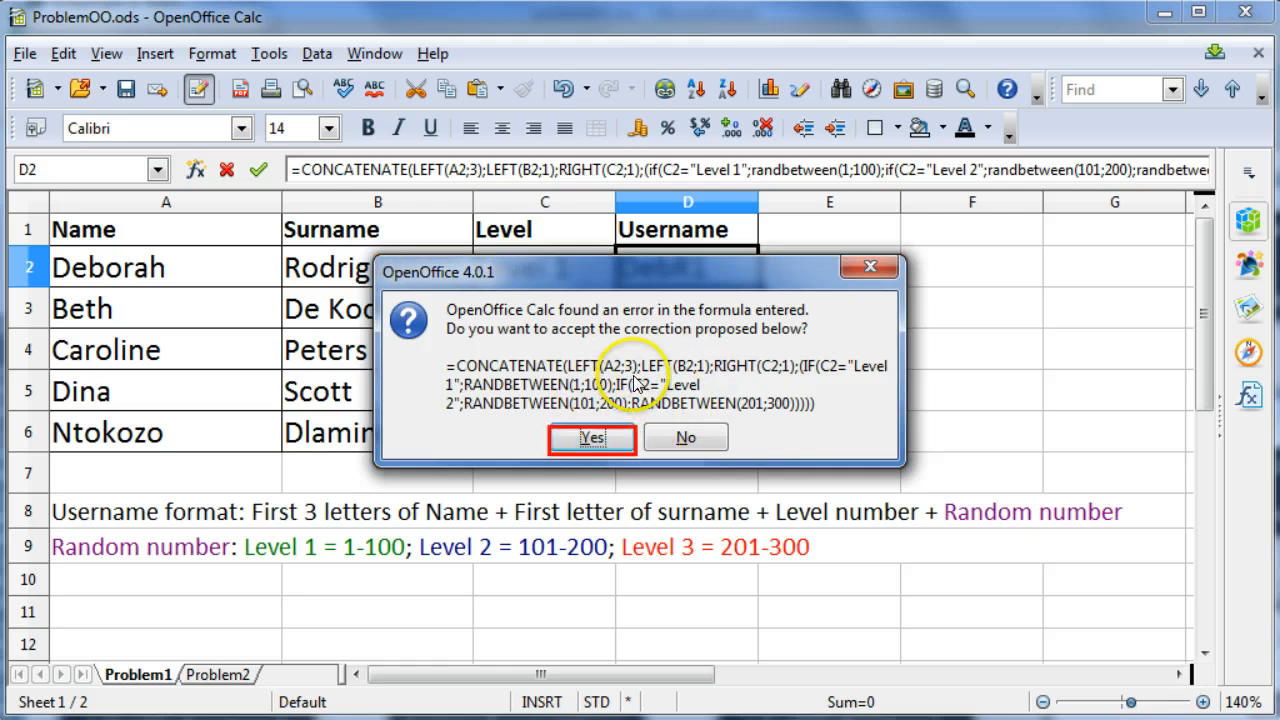
{"action": "left_click", "coordinate": [592, 438]}
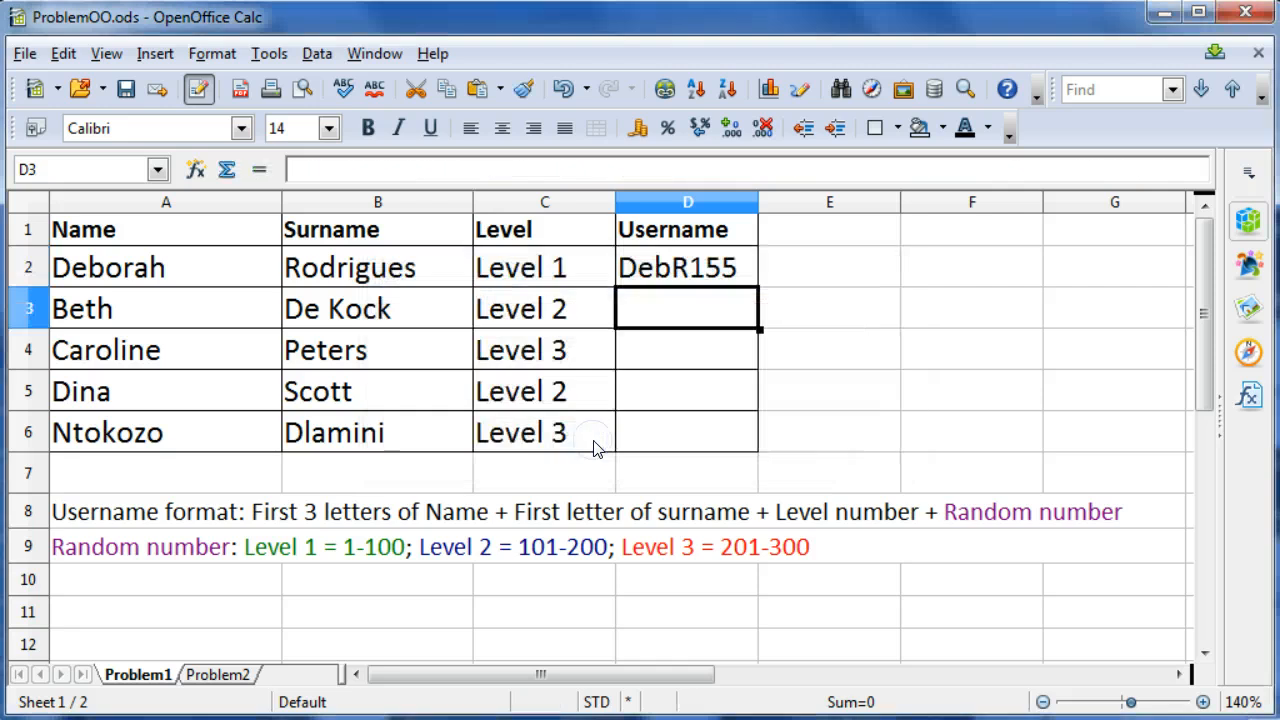
Fill the D2 username formula down through D6, then select D4 to check the copied formula.
{"action": "left_click", "coordinate": [733, 272]}
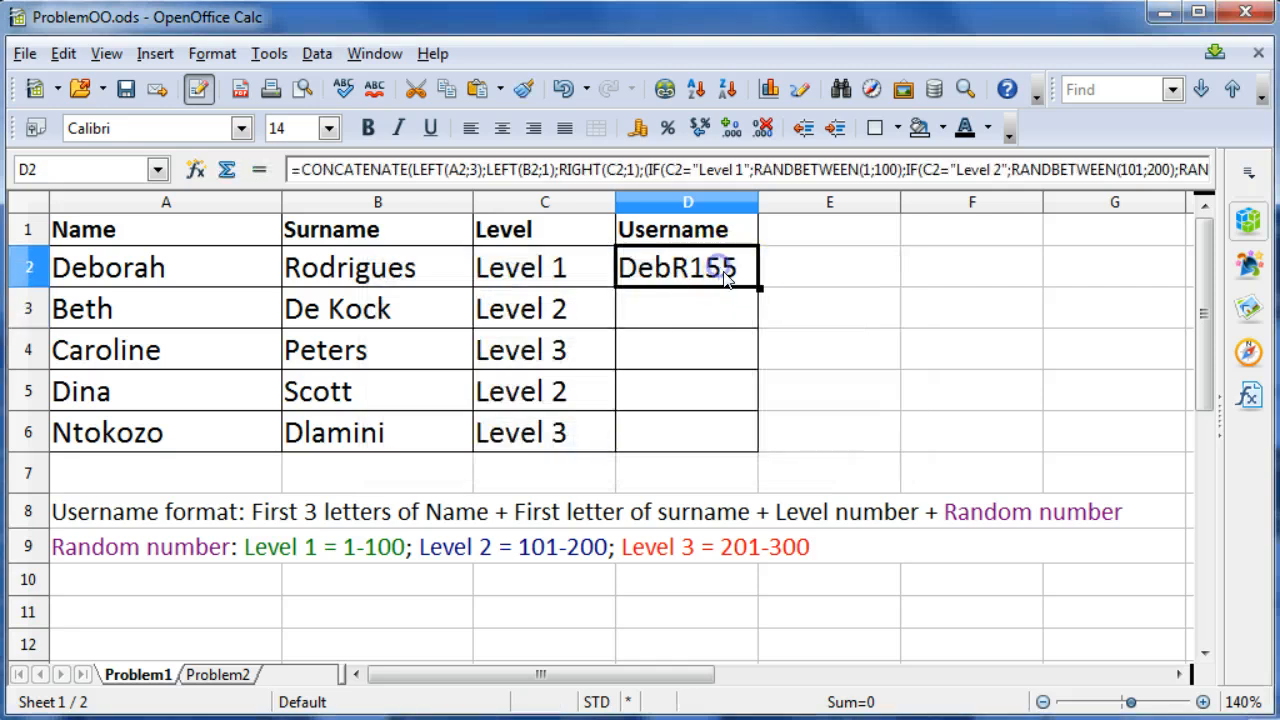
{"action": "left_click_drag", "start_coordinate": [757, 288], "coordinate": [759, 452]}
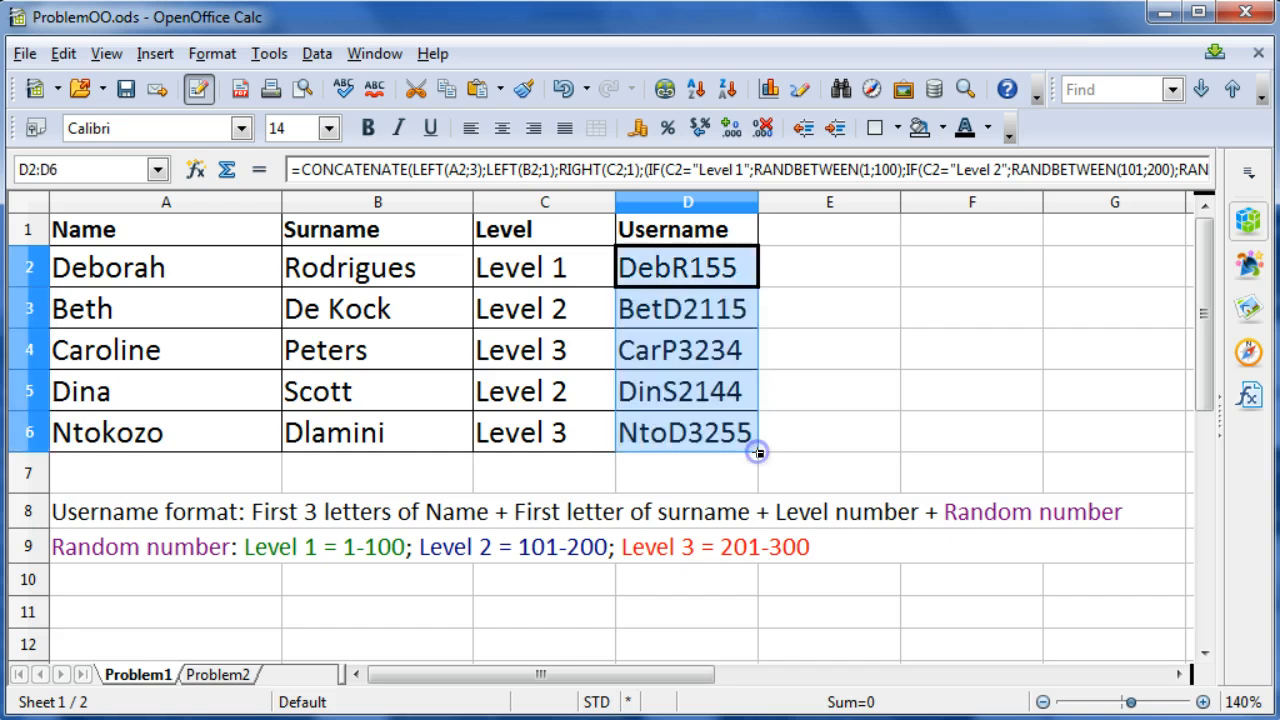
{"action": "left_click", "coordinate": [690, 355]}
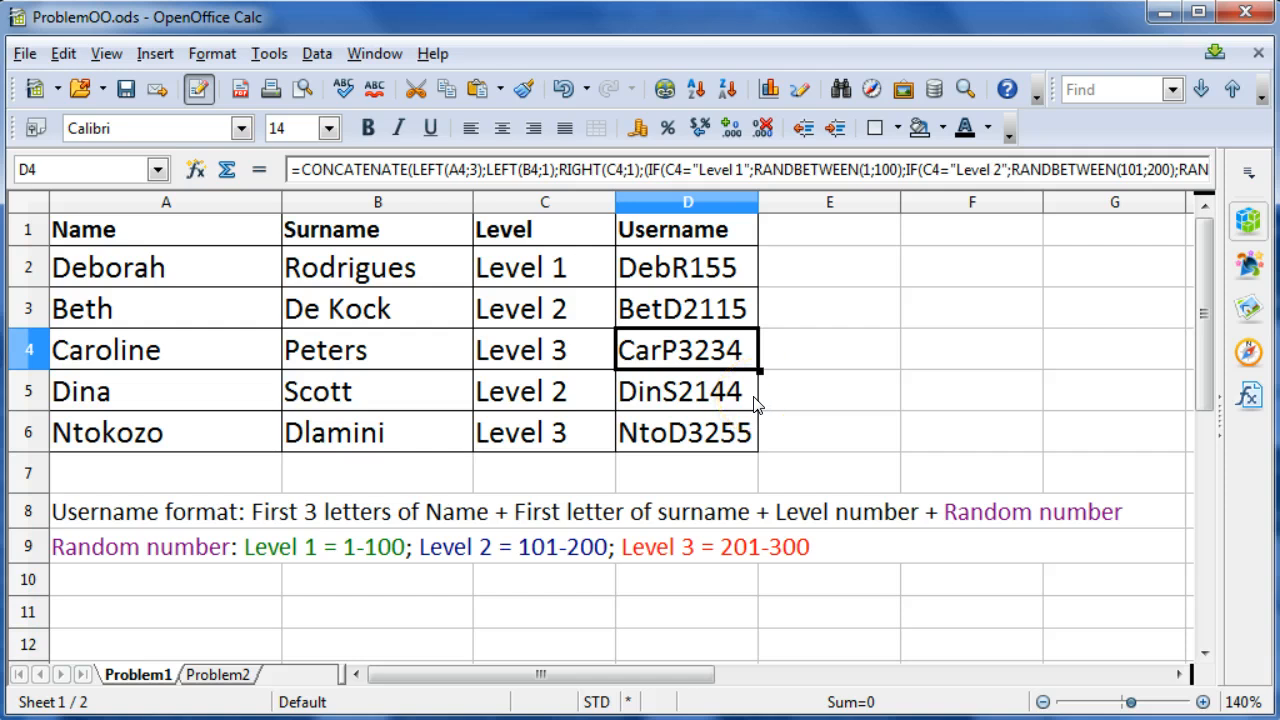